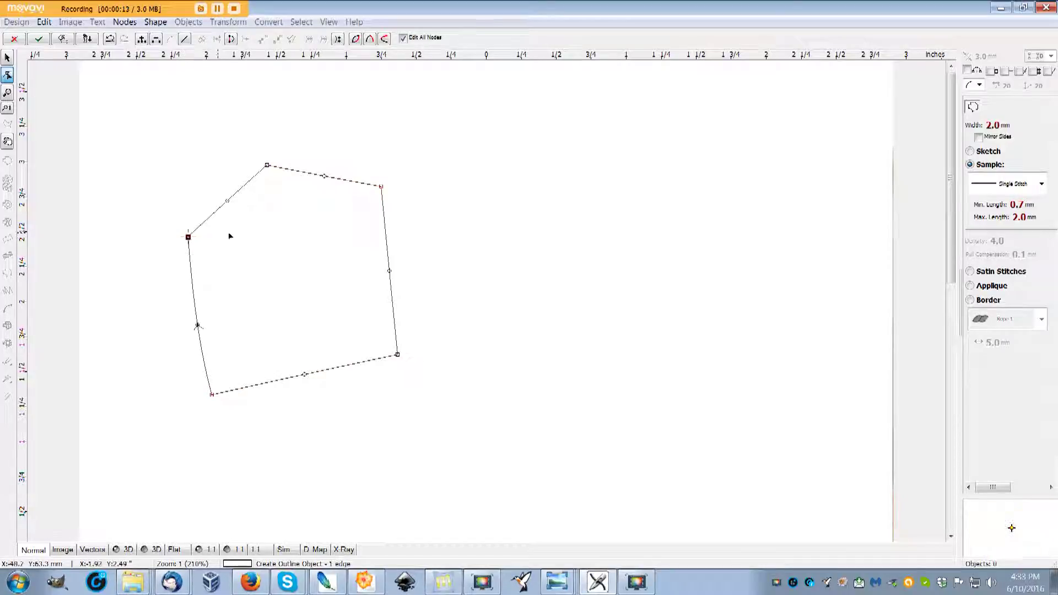
# - Finish the drawn five-sided outline object and generate its stitches
pyautogui.rightClick(439, 230)
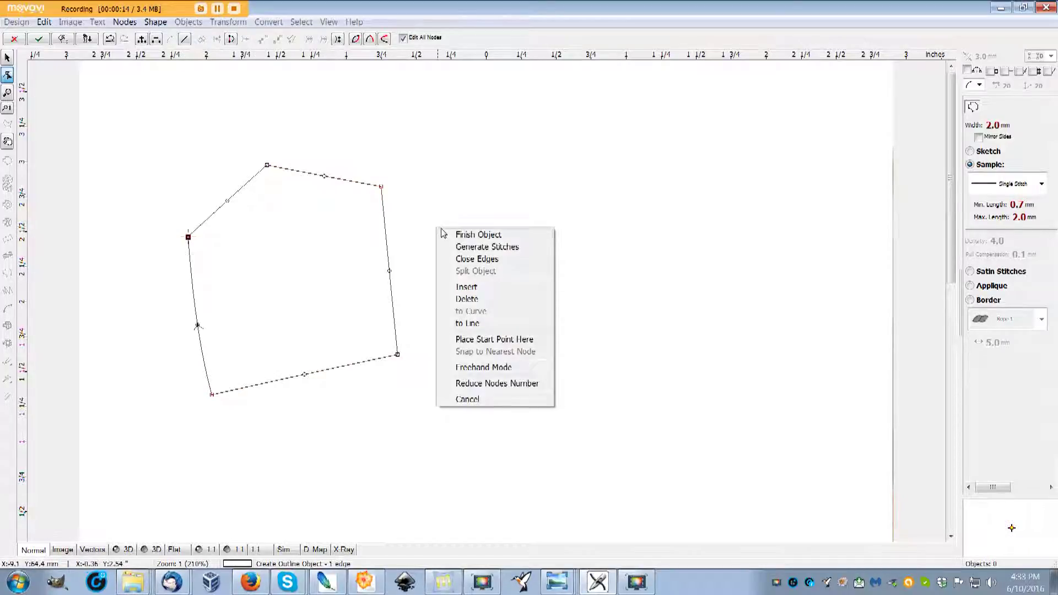
pyautogui.click(476, 236)
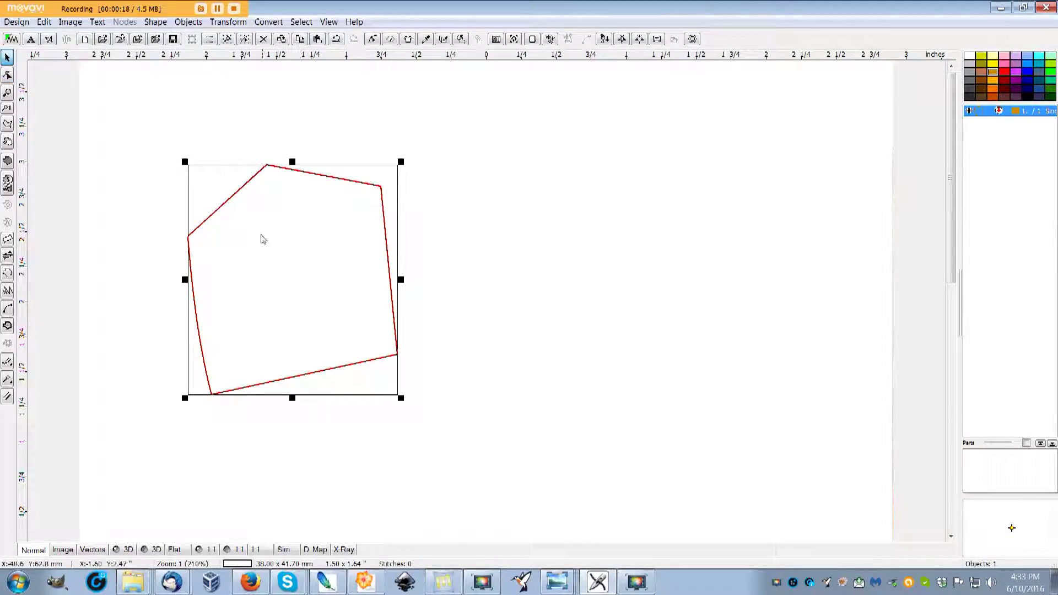
pyautogui.rightClick(423, 205)
pyautogui.click(479, 219)
pyautogui.click(456, 232)
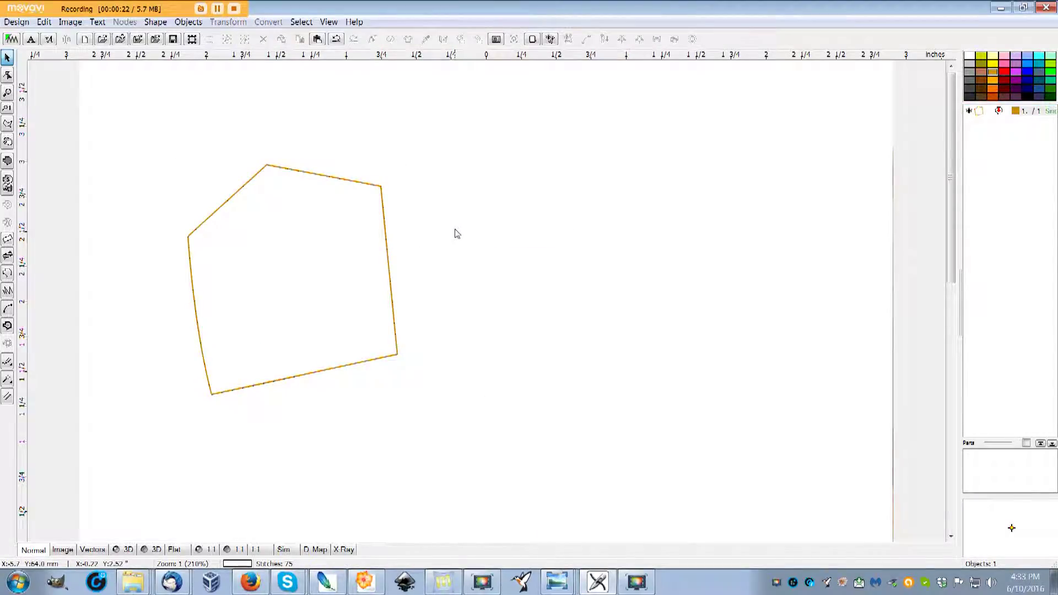
# - Create a fill object from the five-sided outline and generate the fill's stitches
pyautogui.click(215, 217)
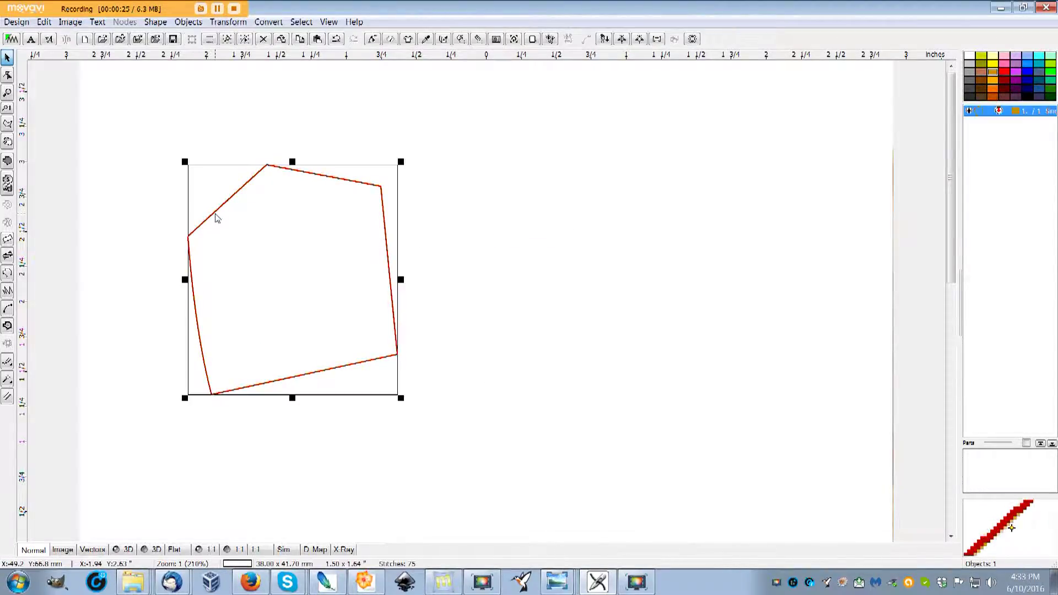
pyautogui.click(268, 22)
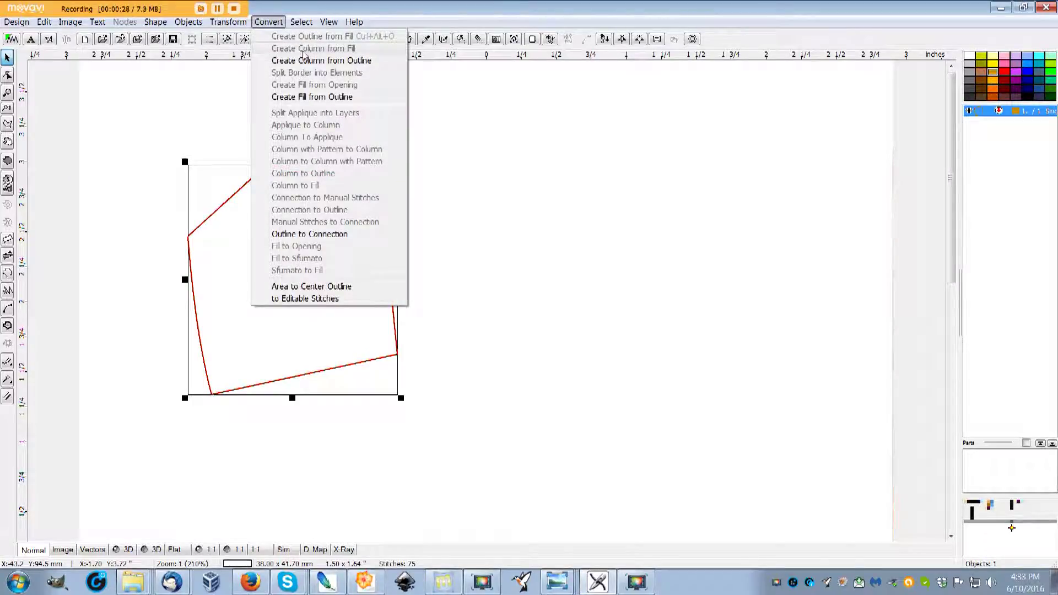
pyautogui.click(318, 98)
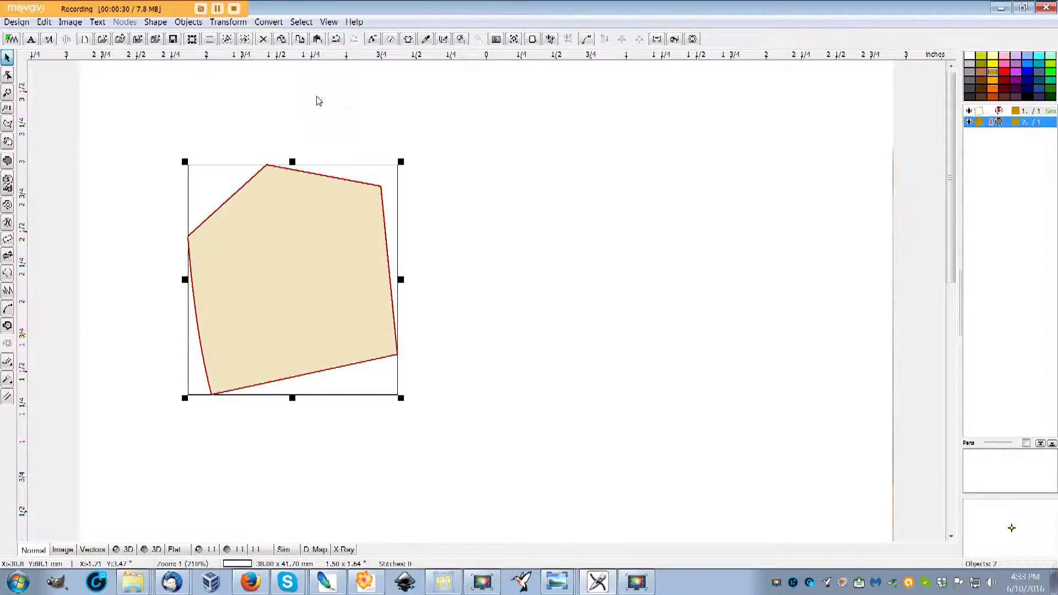
pyautogui.rightClick(355, 264)
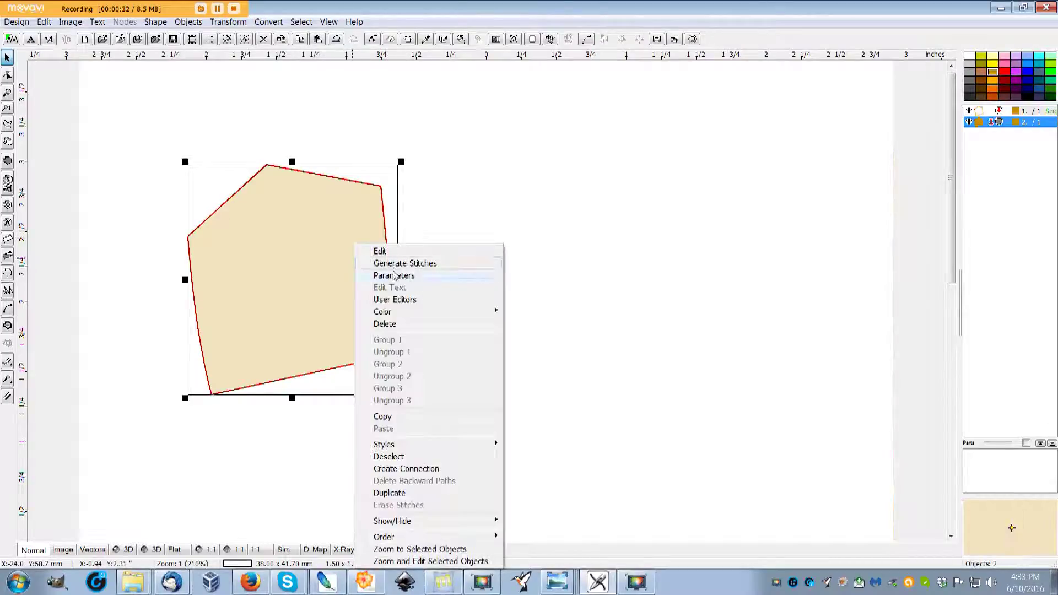
pyautogui.click(401, 263)
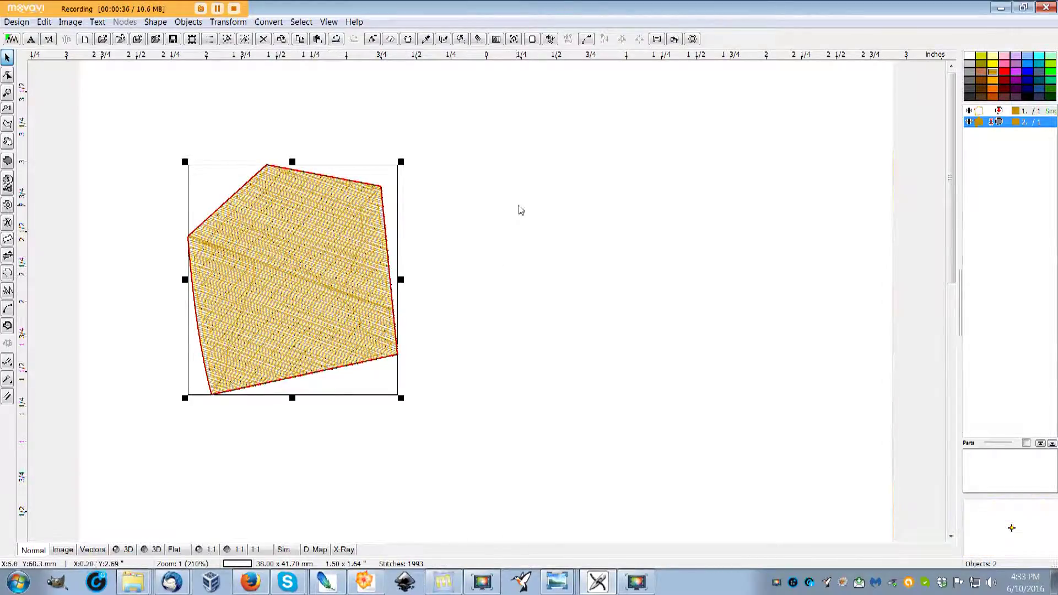
# - Set the fill object's plain fill pattern to Cusped Lines and regenerate its stitches
pyautogui.rightClick(547, 248)
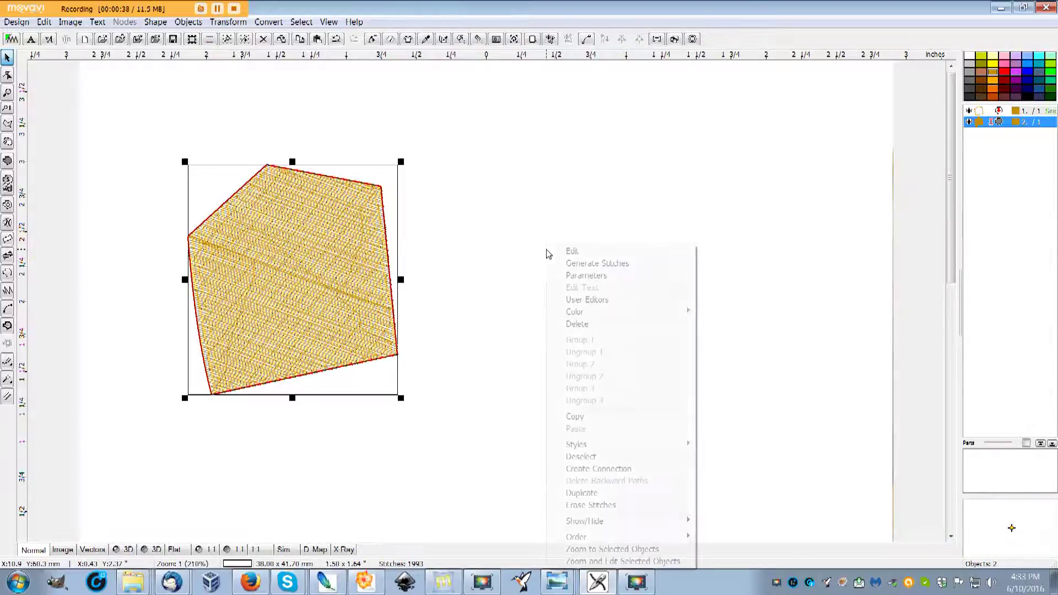
pyautogui.click(605, 281)
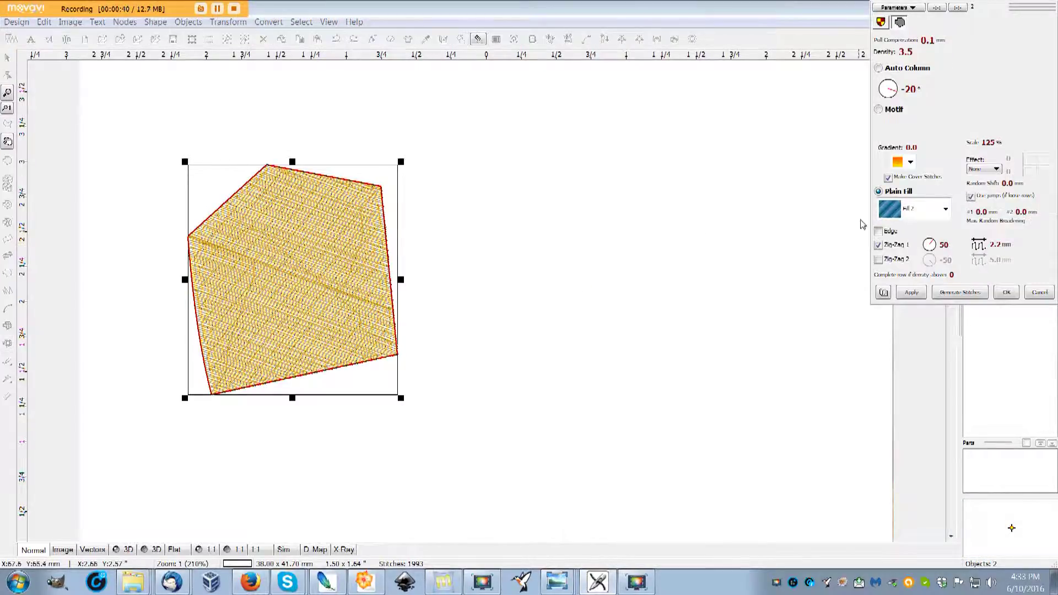
pyautogui.click(946, 212)
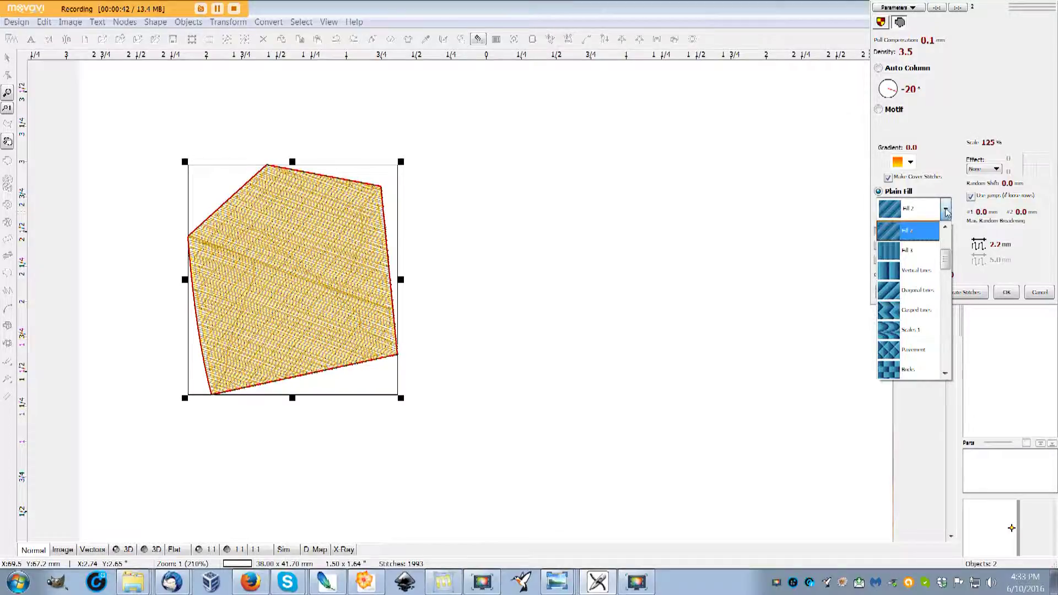
pyautogui.click(891, 312)
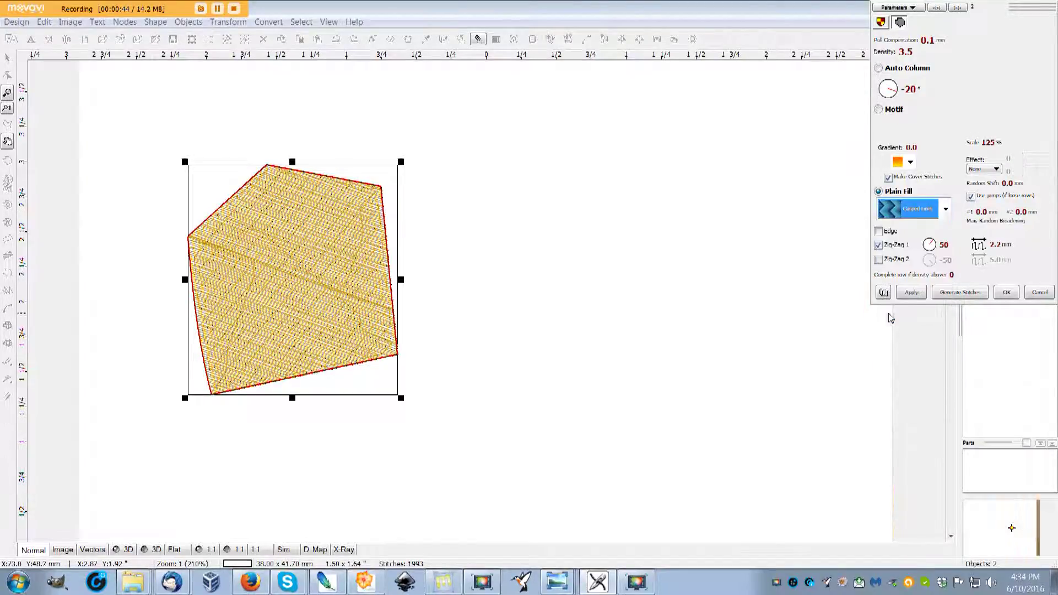
pyautogui.click(952, 294)
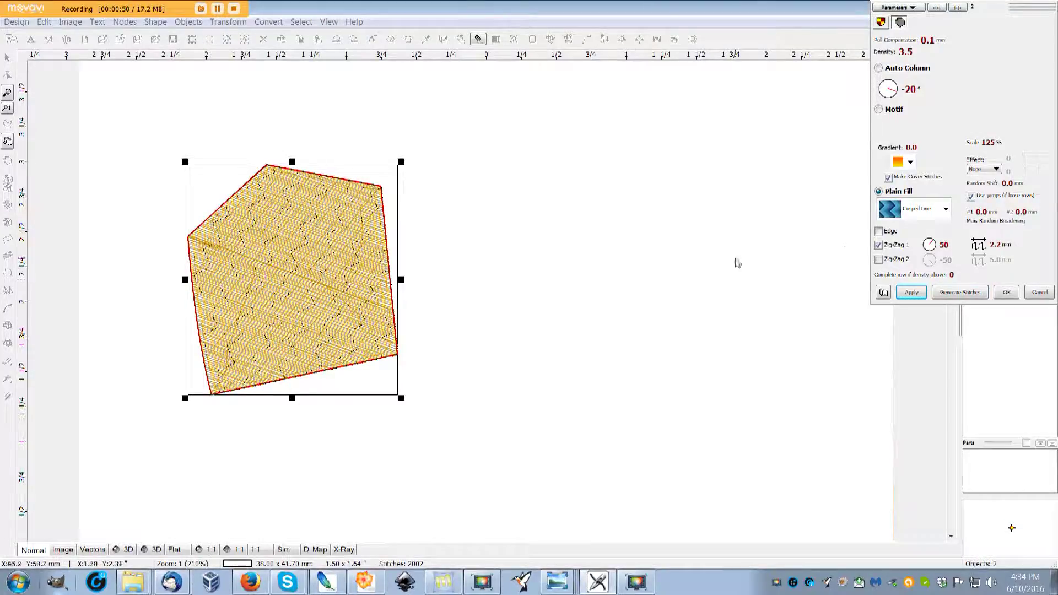
pyautogui.click(1006, 292)
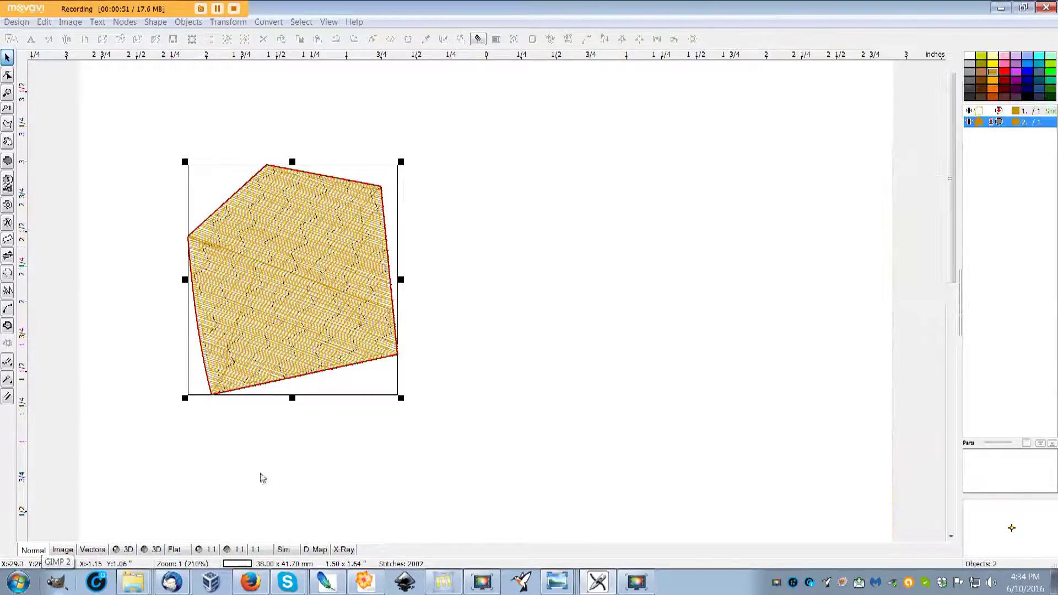
# - Preview the patterned fill at 1:1 scale and in the 3D view
pyautogui.click(204, 549)
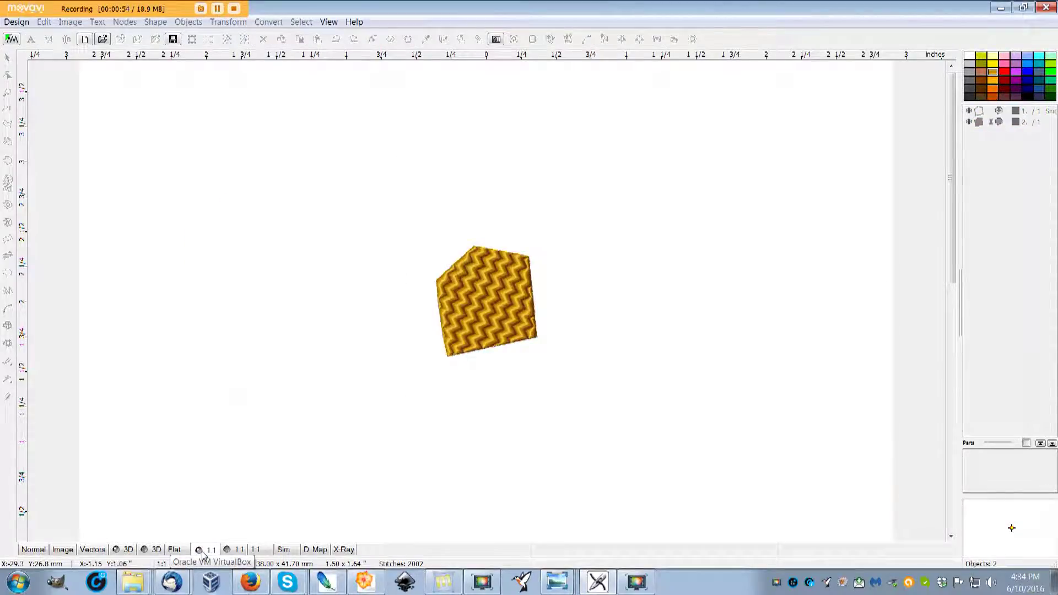
pyautogui.click(146, 547)
pyautogui.click(328, 240)
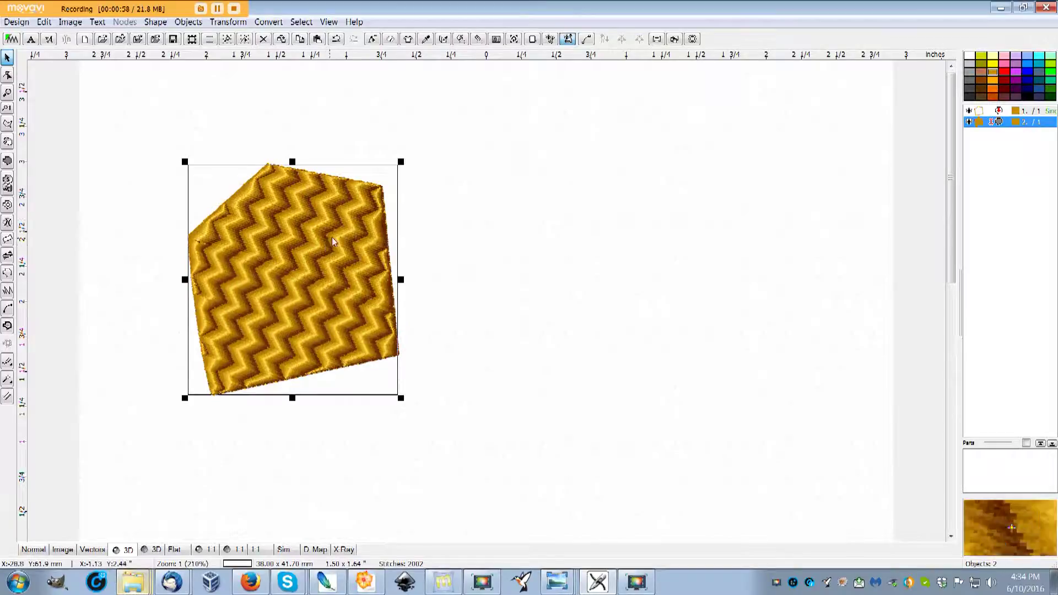
# - Change the fill object's plain fill pattern to Parquets and regenerate its stitches
pyautogui.rightClick(428, 209)
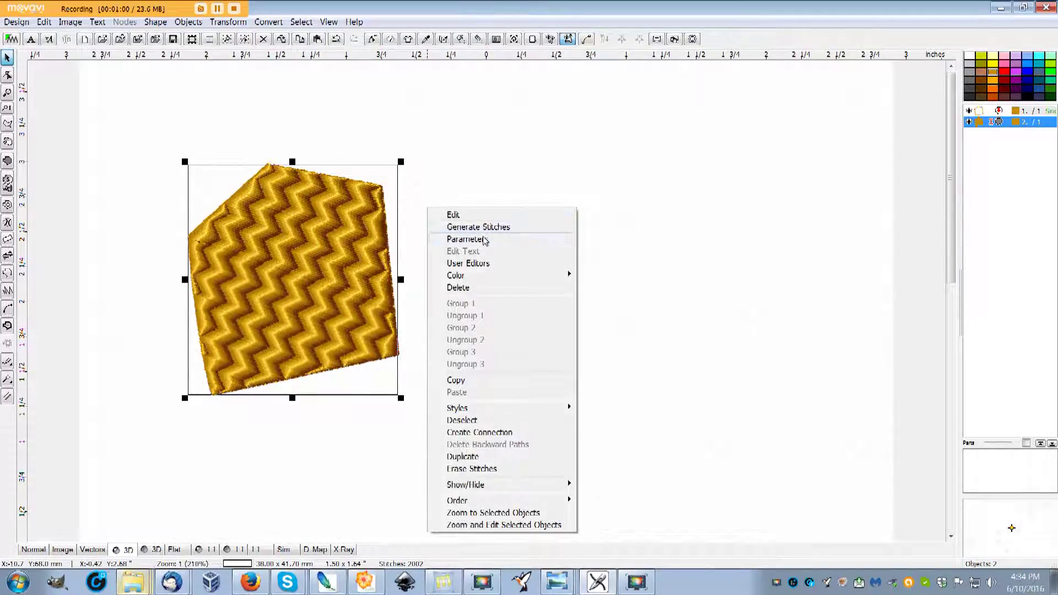
pyautogui.click(484, 240)
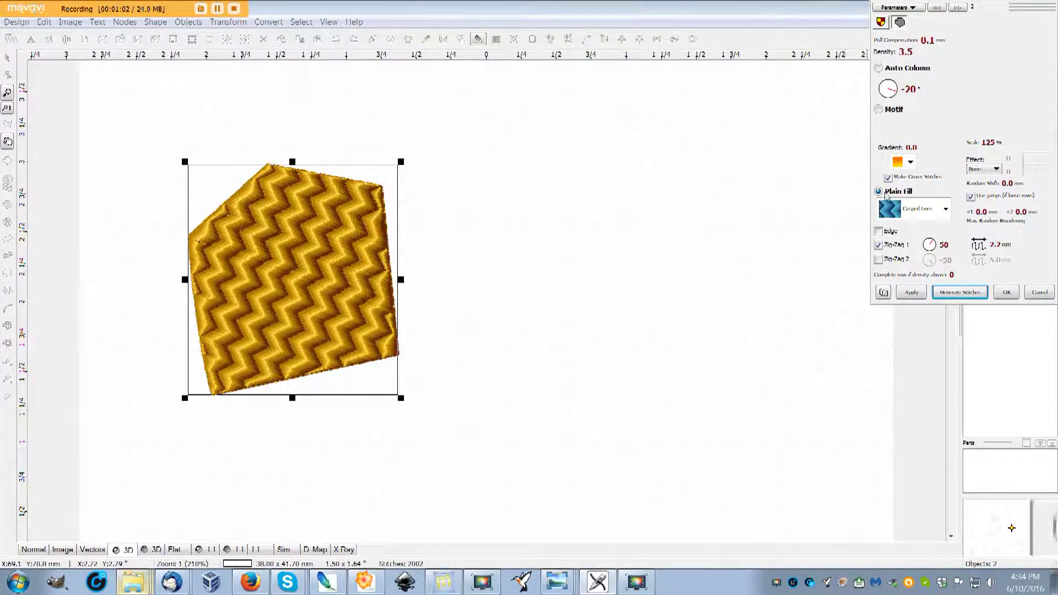
pyautogui.click(945, 212)
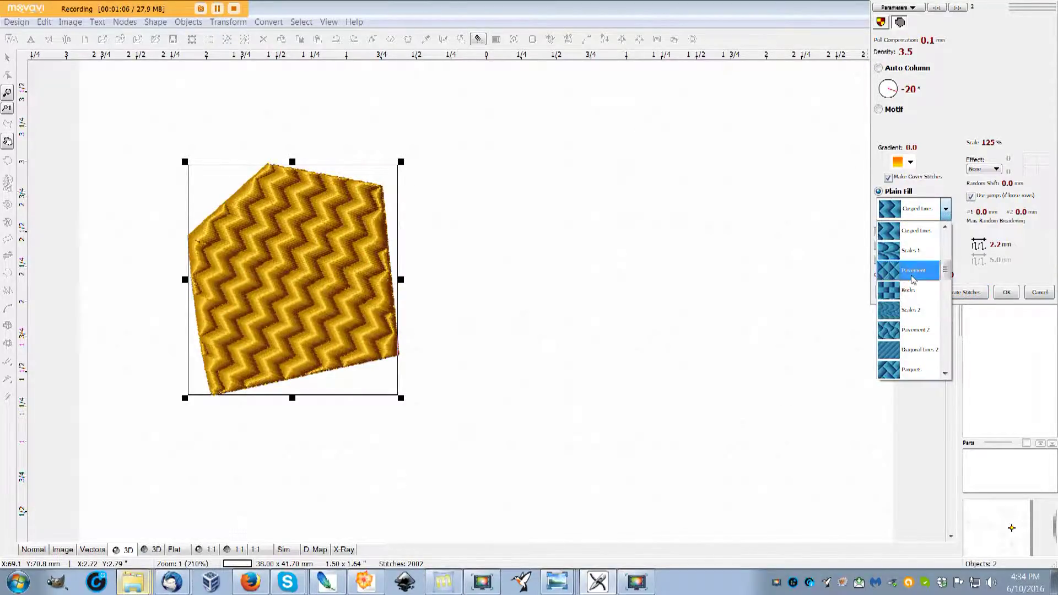
pyautogui.click(891, 377)
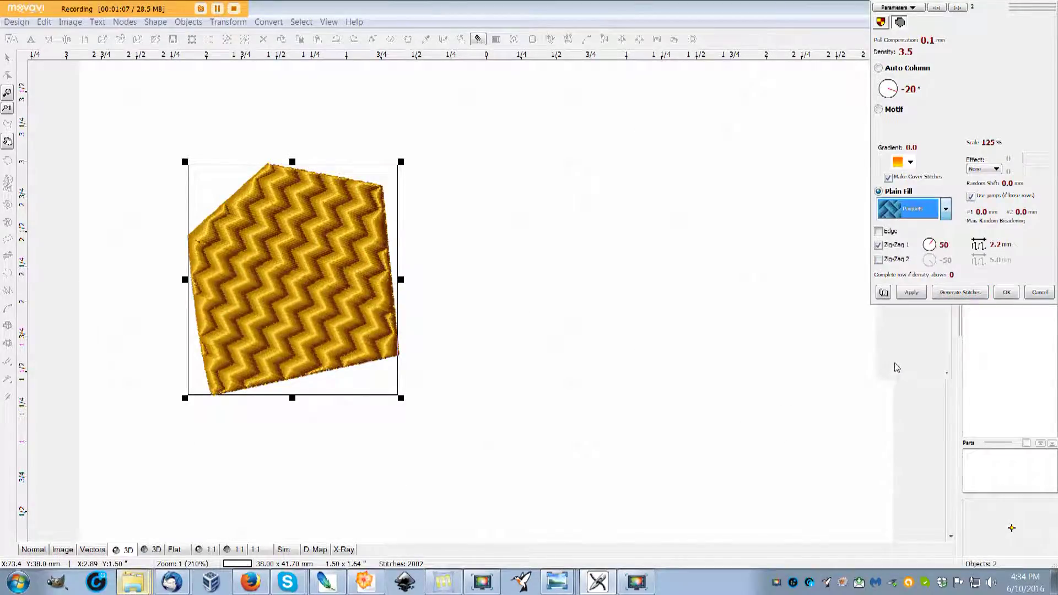
pyautogui.click(945, 296)
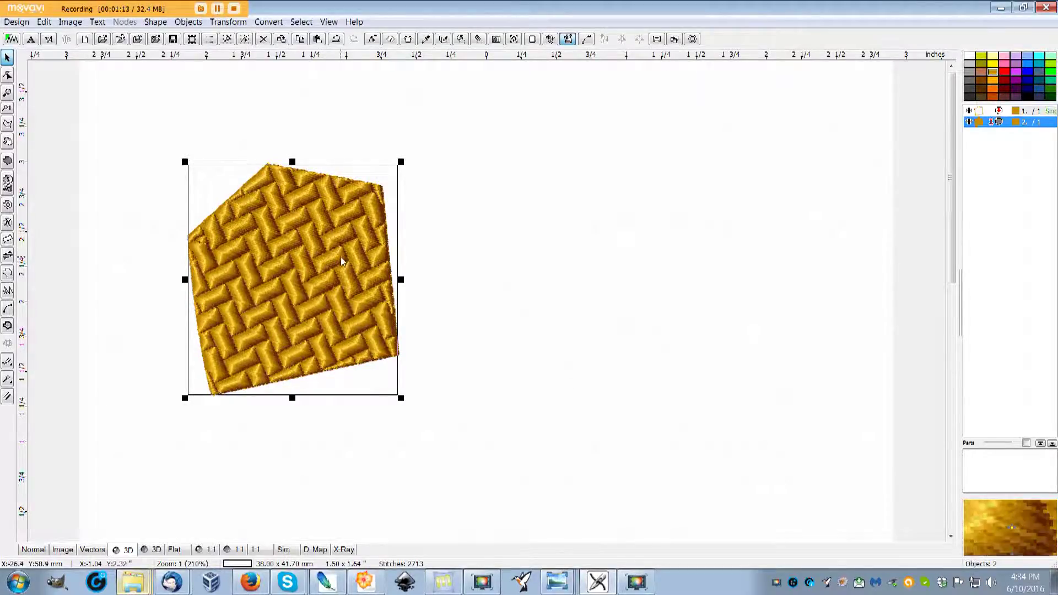
# - Create an outline from the parquet fill, and delete the fill and the extra outline so one outline remains
pyautogui.click(268, 22)
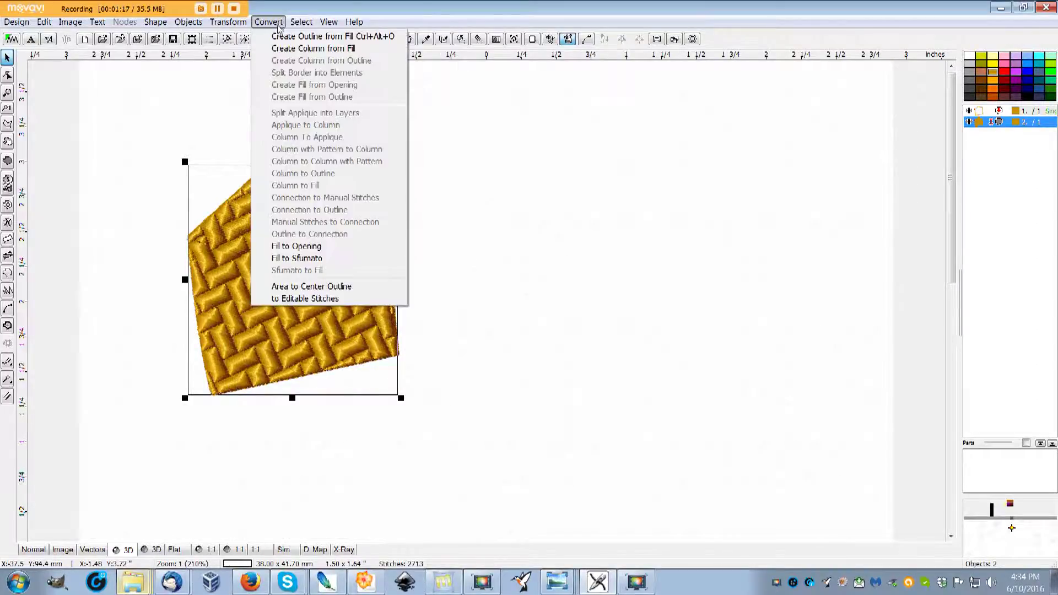
pyautogui.click(287, 38)
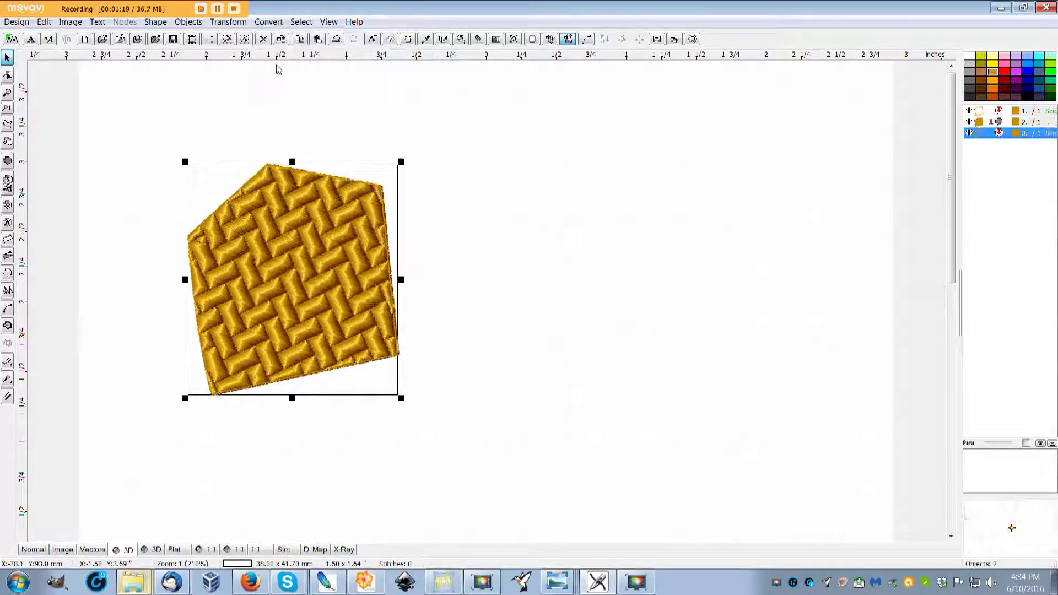
pyautogui.moveTo(990, 137)
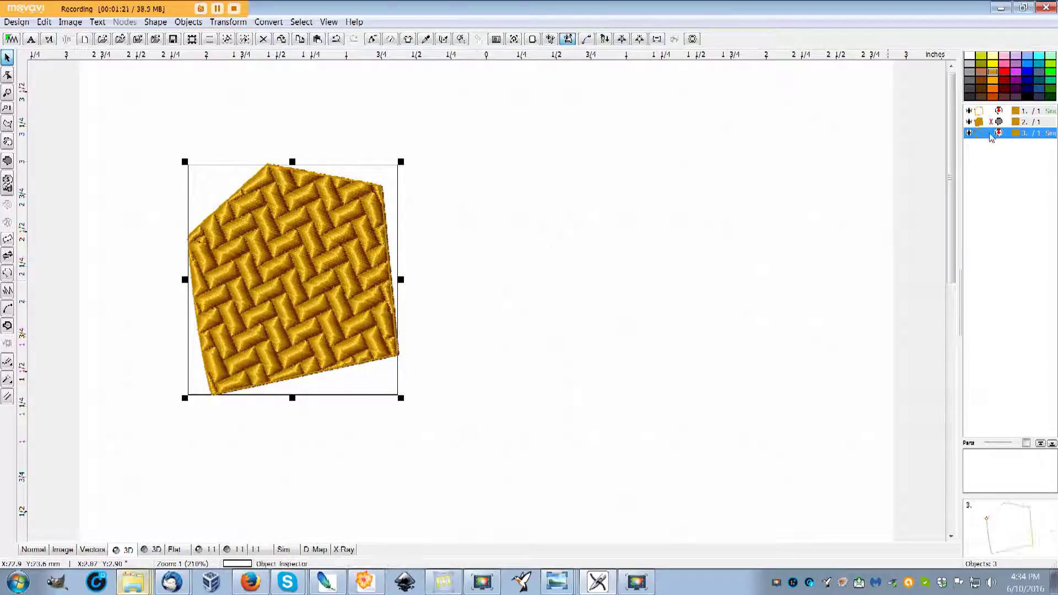
pyautogui.click(1016, 122)
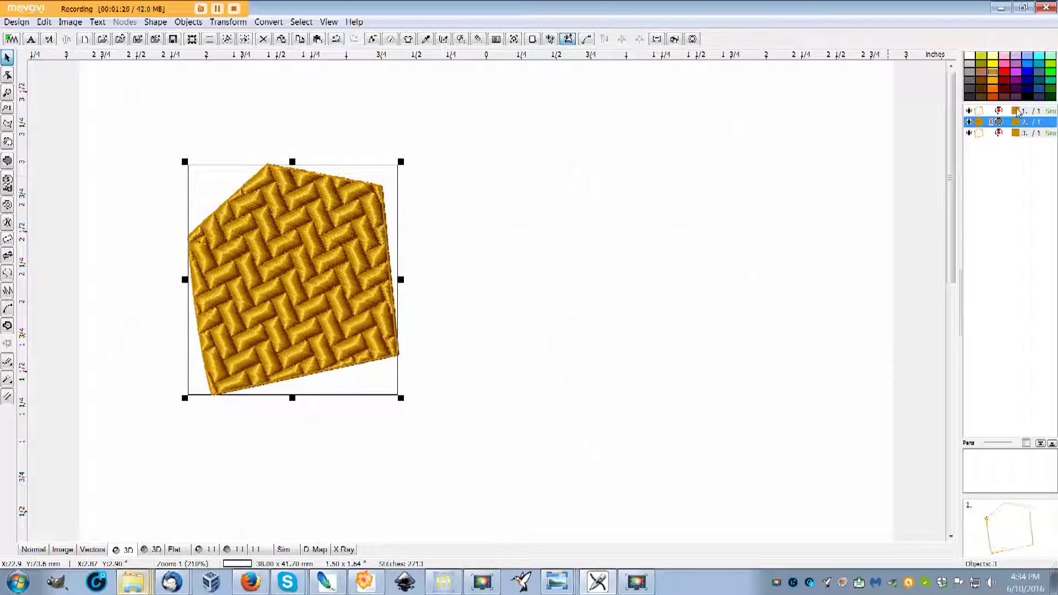
pyautogui.press('Delete')
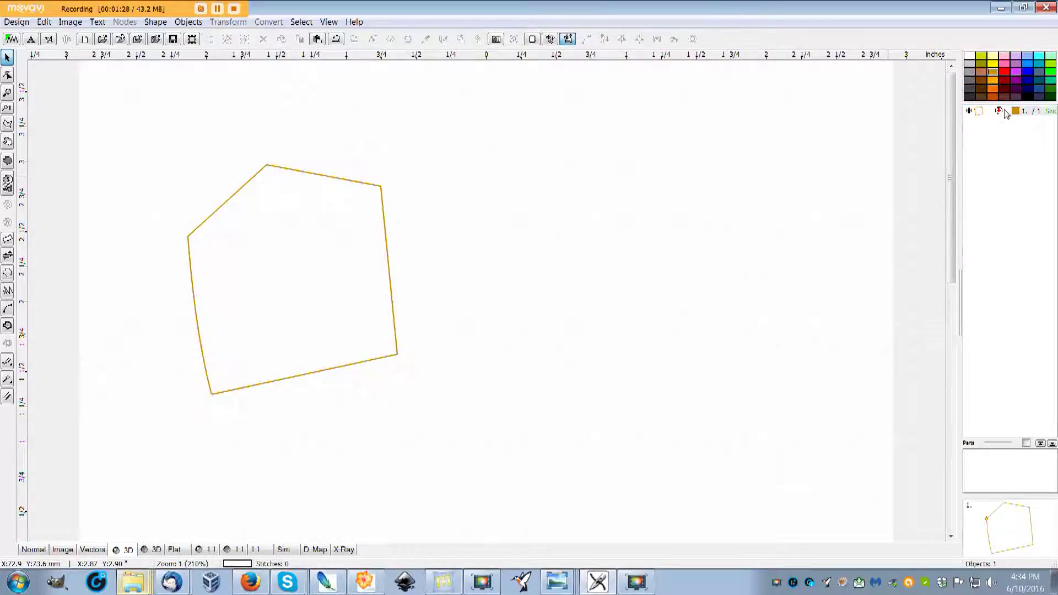
# - Set the remaining outline's sample stitch to Greek 2 and generate its stitches
pyautogui.click(976, 113)
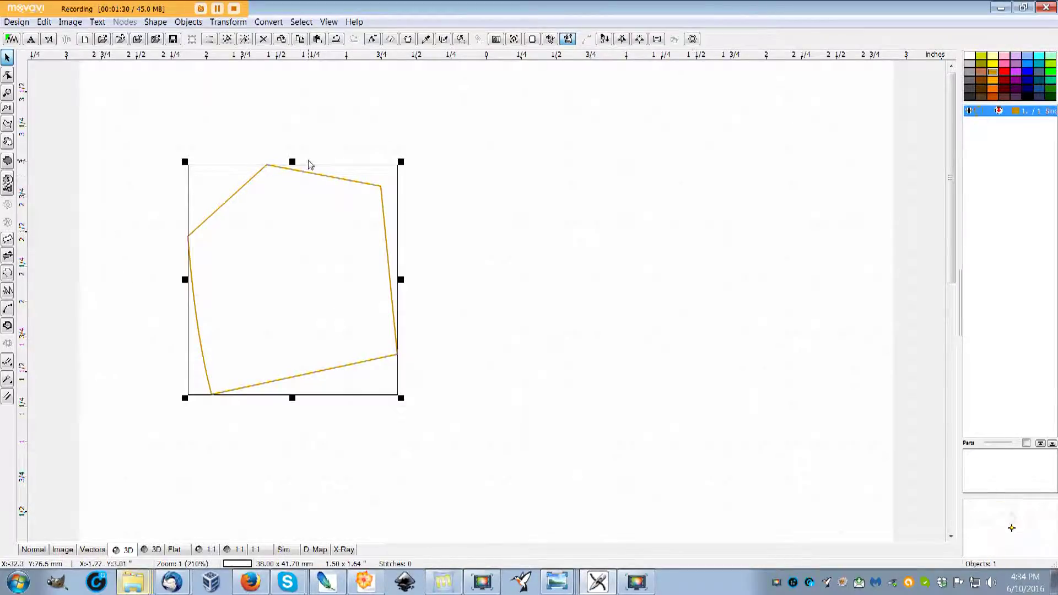
pyautogui.rightClick(354, 279)
pyautogui.click(394, 275)
pyautogui.click(950, 100)
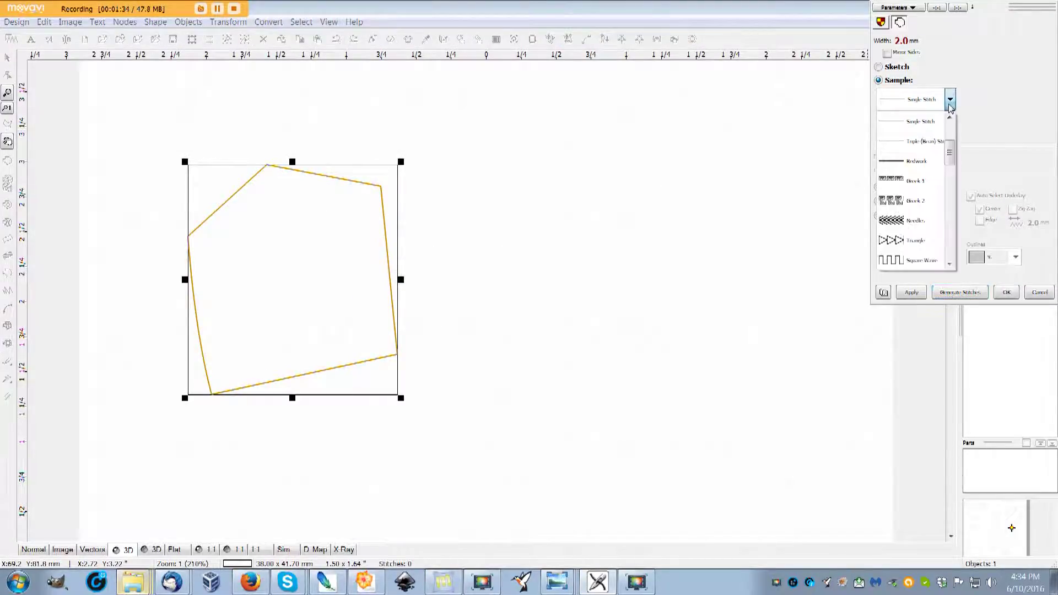
pyautogui.click(901, 202)
pyautogui.click(911, 292)
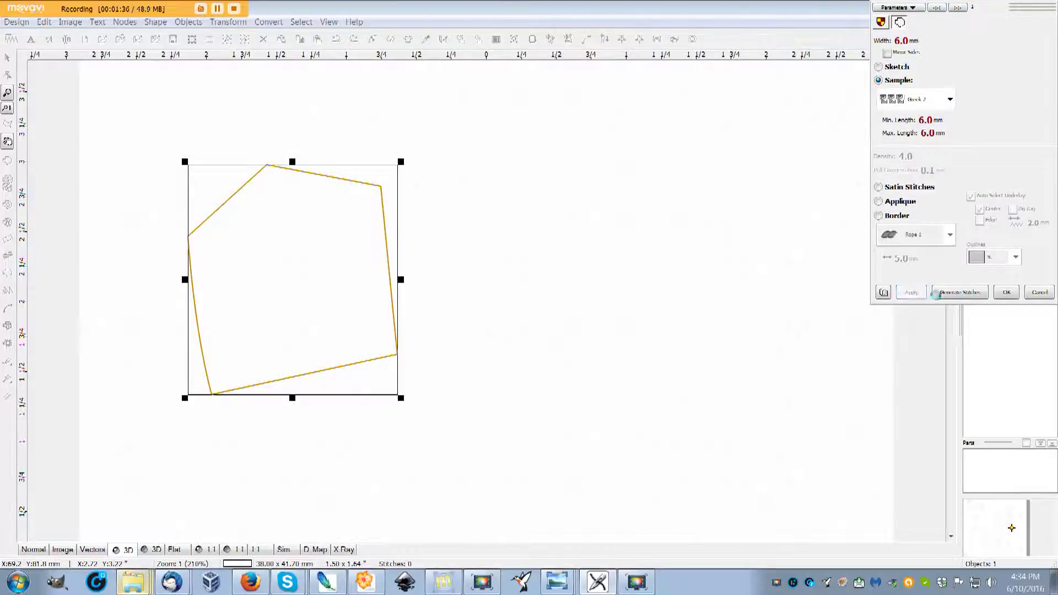
pyautogui.click(953, 292)
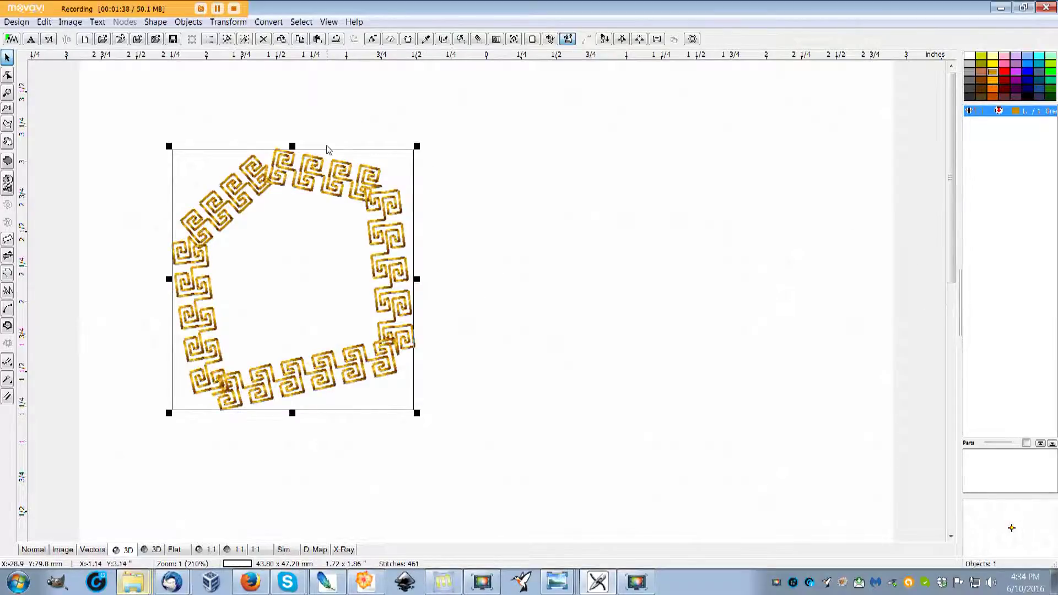
# - Change the outline's sample stitch to Triangle and regenerate its stitches
pyautogui.rightClick(384, 244)
pyautogui.click(445, 276)
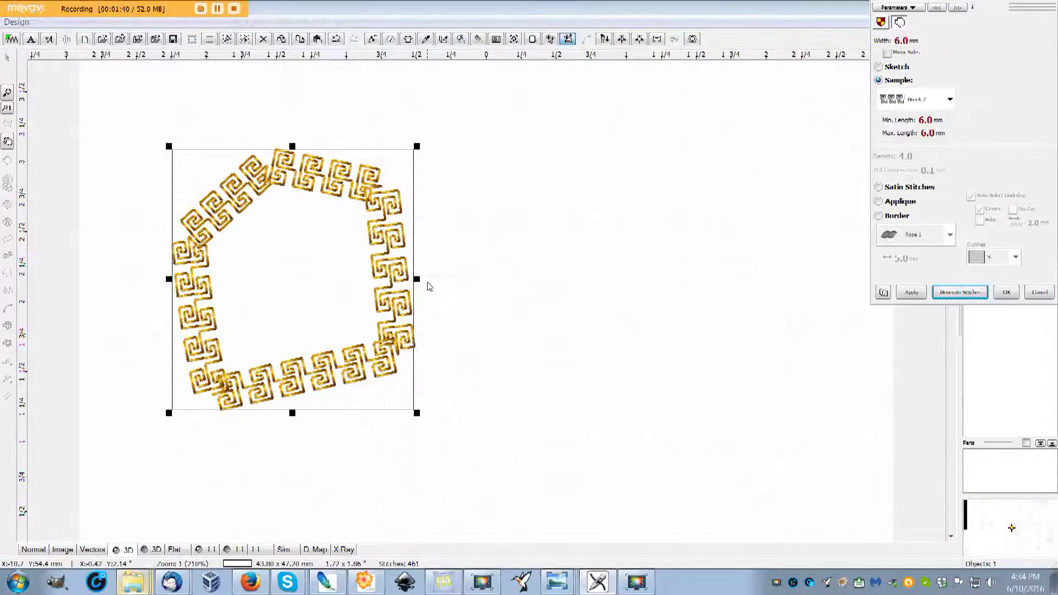
pyautogui.click(949, 105)
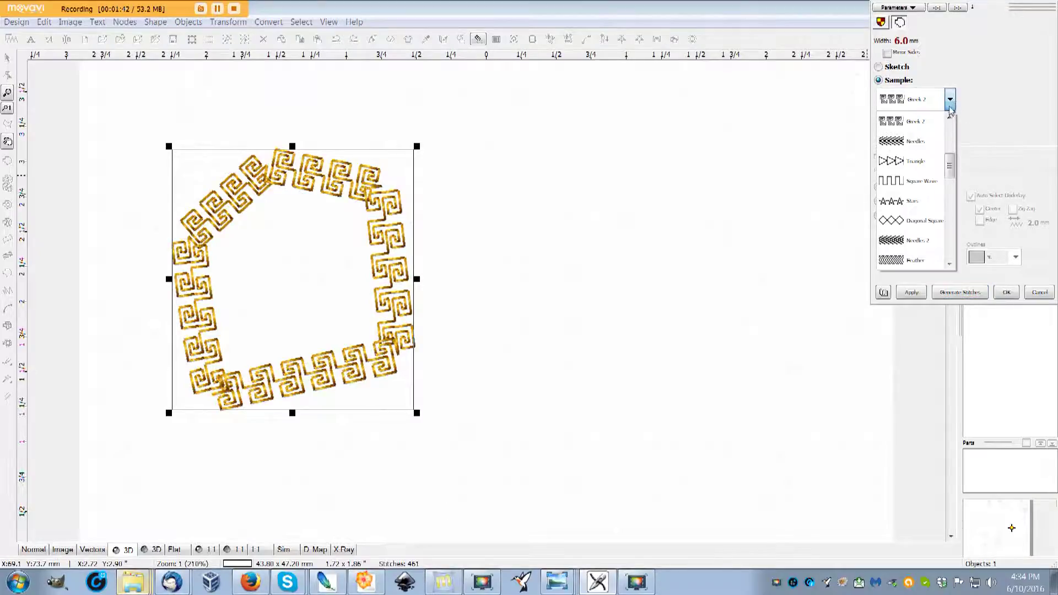
pyautogui.click(915, 161)
pyautogui.click(960, 294)
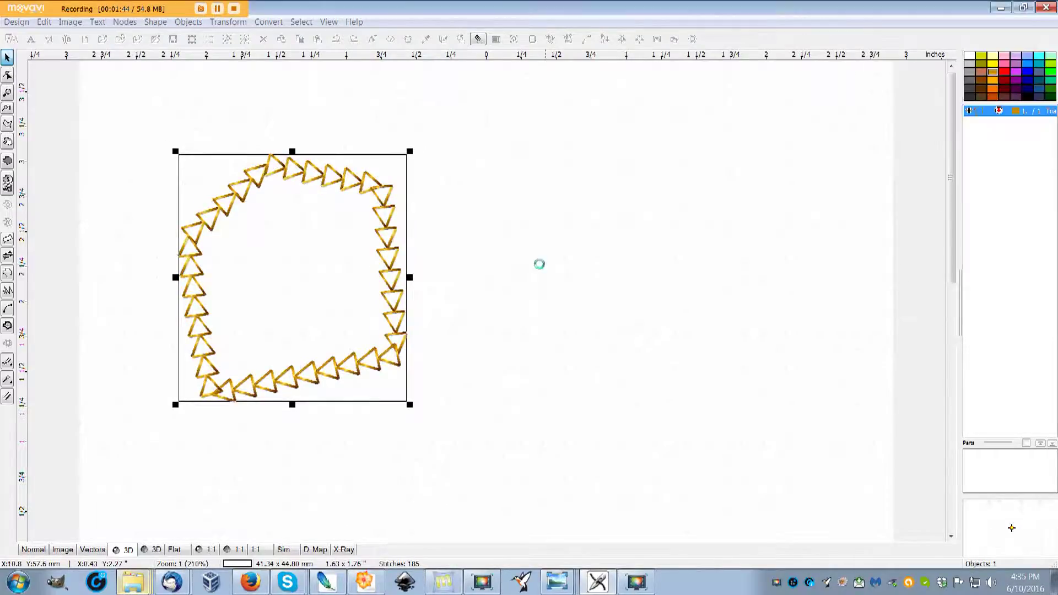
# - Create a fill from the triangle-stitch outline and delete the outline so that just the fill object remains
pyautogui.click(270, 22)
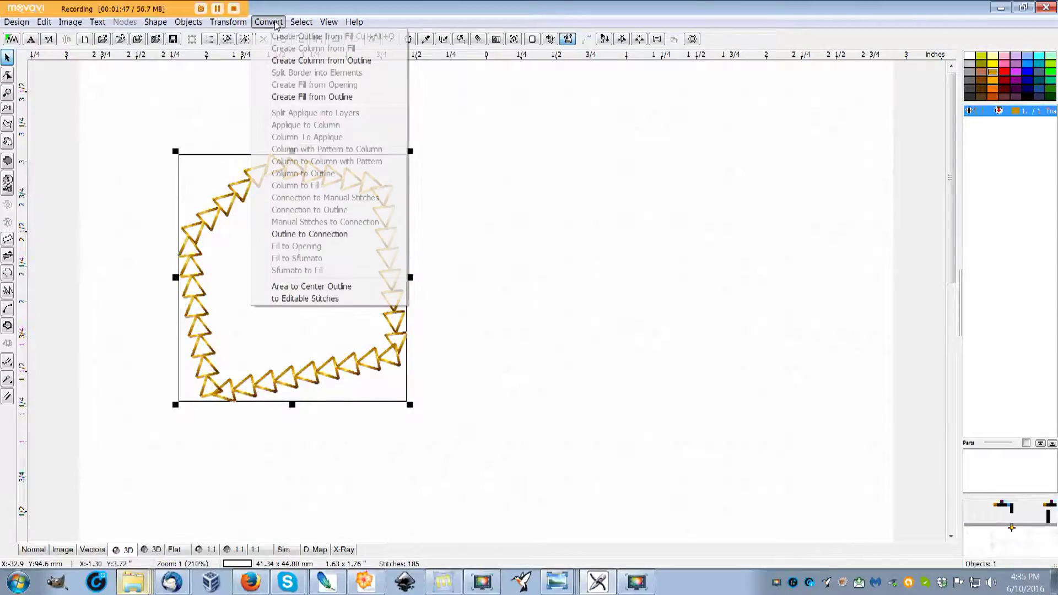
pyautogui.click(318, 100)
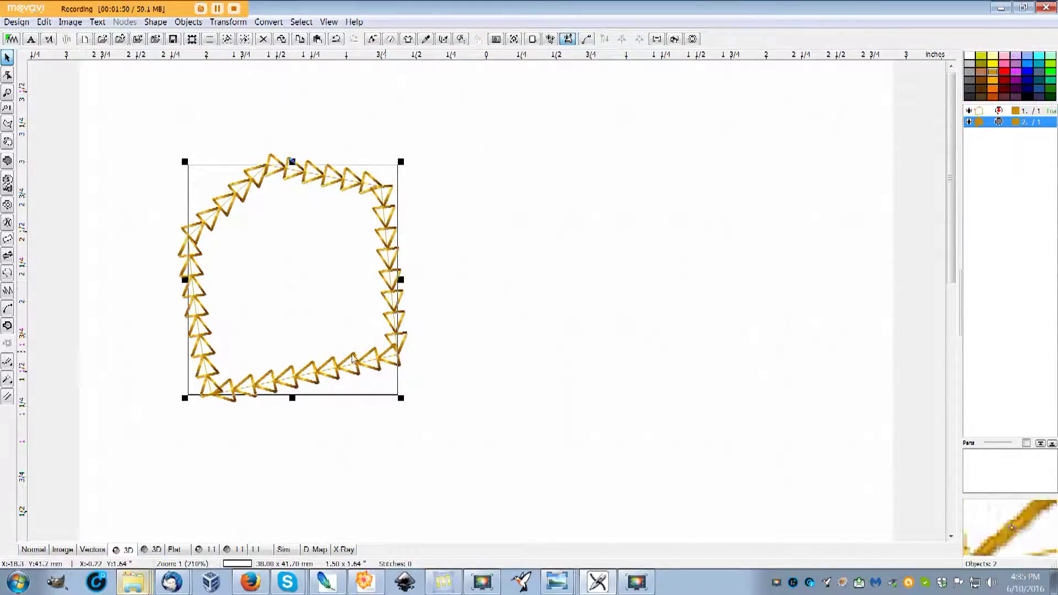
pyautogui.moveTo(987, 111)
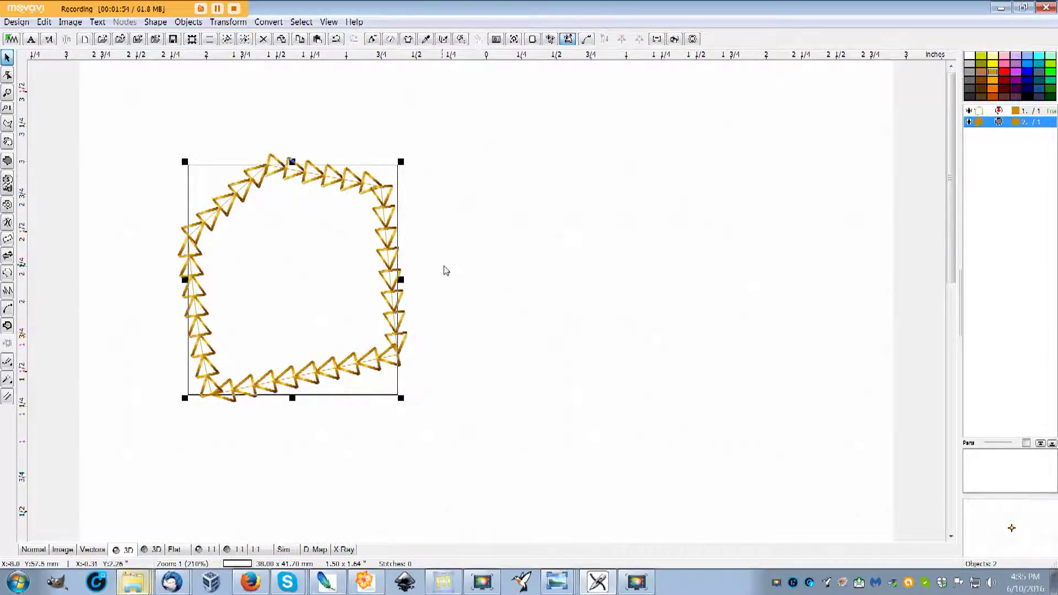
pyautogui.click(982, 114)
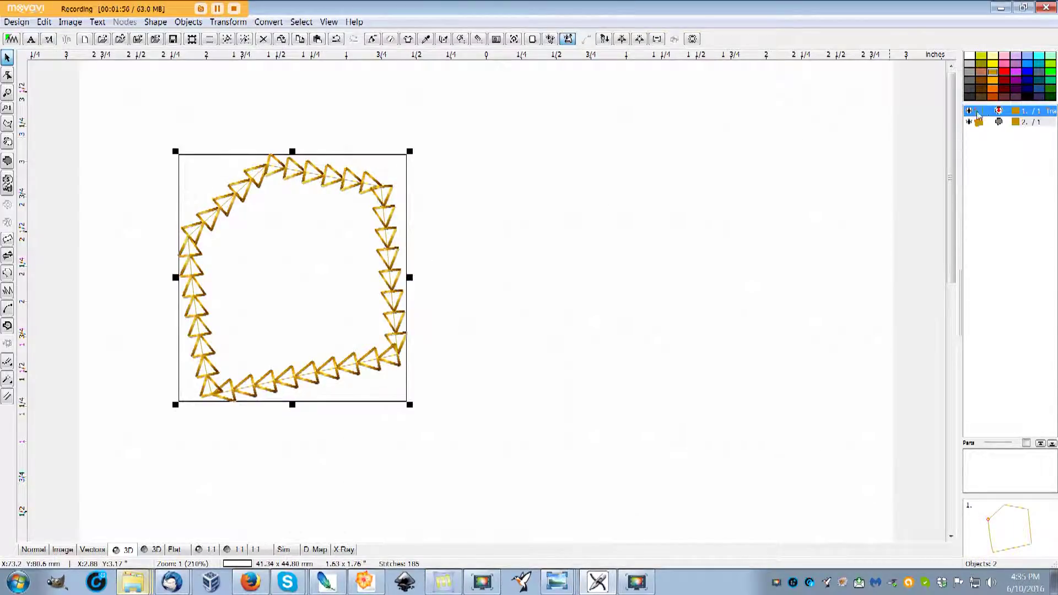
pyautogui.press('Delete')
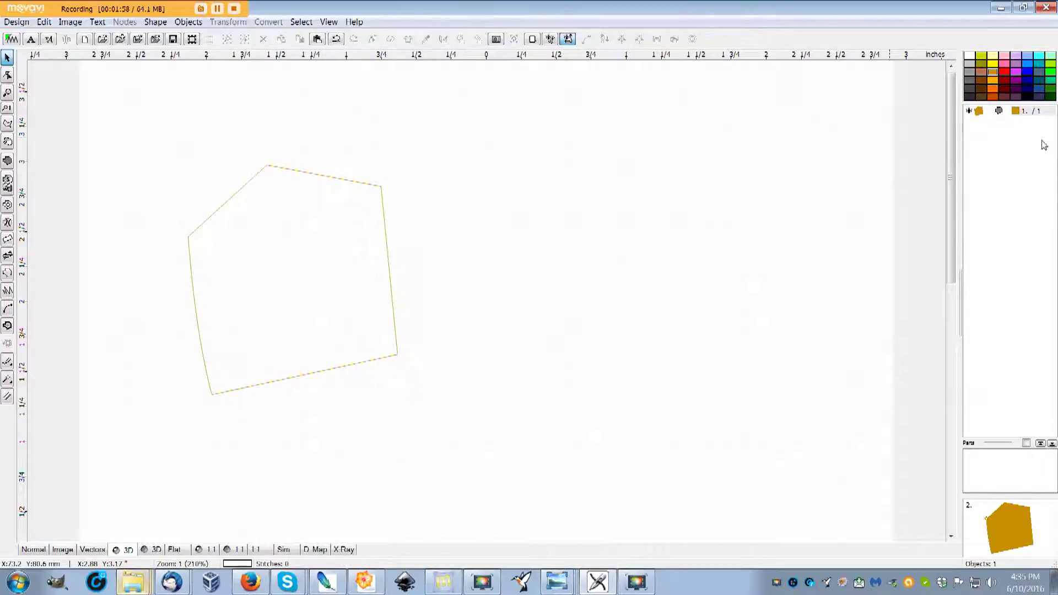
# - Change the fill object from plain fill to the Motif 4 pattern and generate its stitches
pyautogui.click(982, 114)
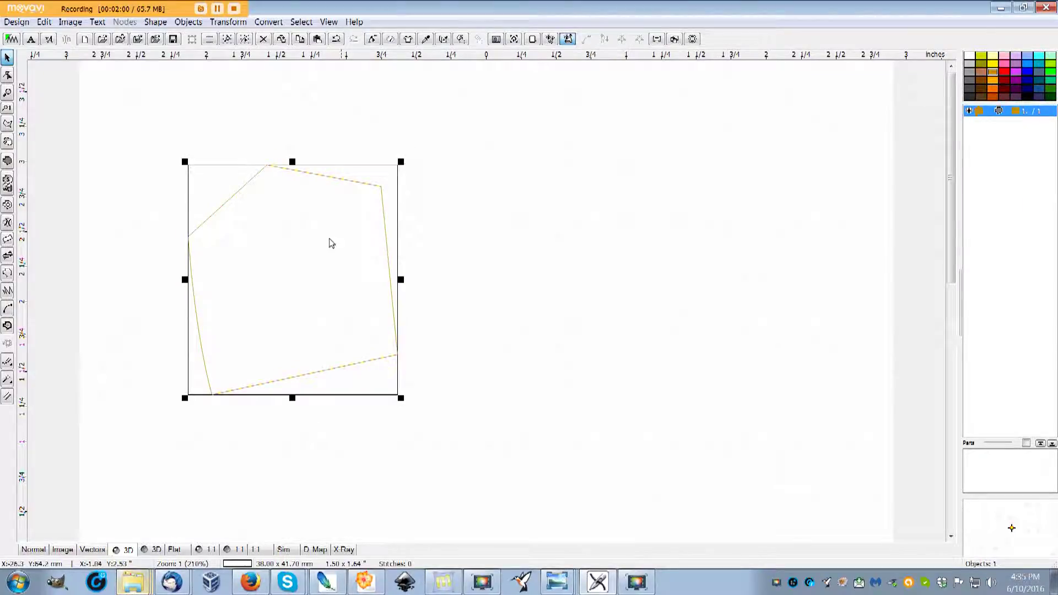
pyautogui.rightClick(306, 292)
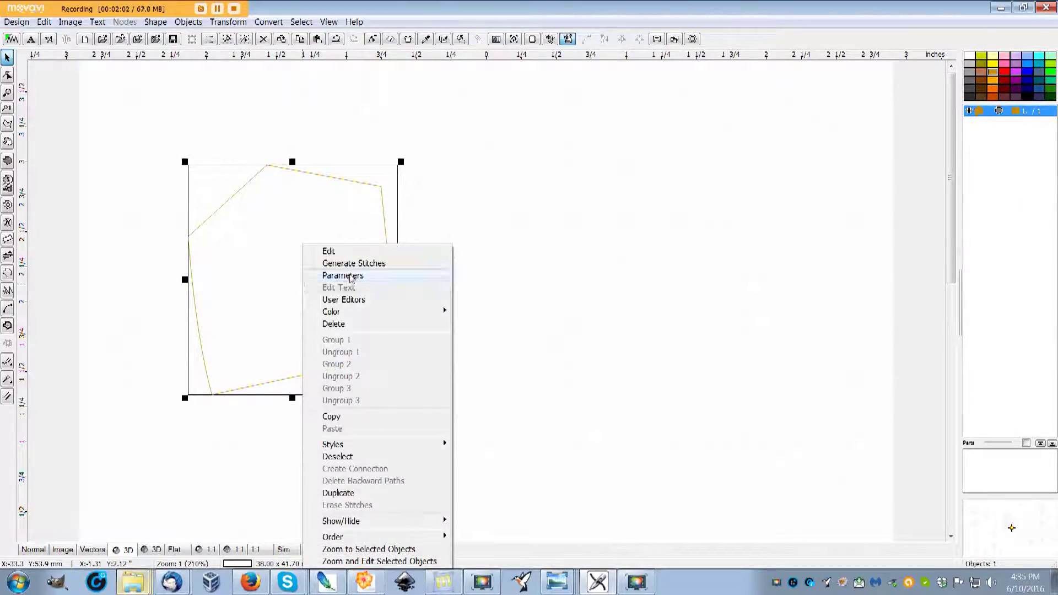
pyautogui.click(347, 280)
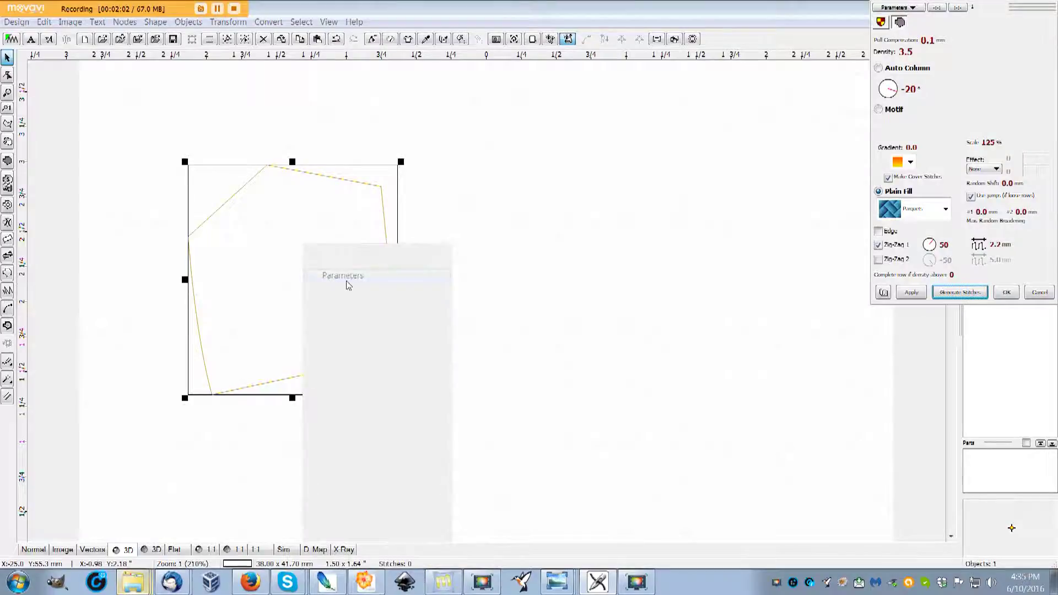
pyautogui.click(878, 110)
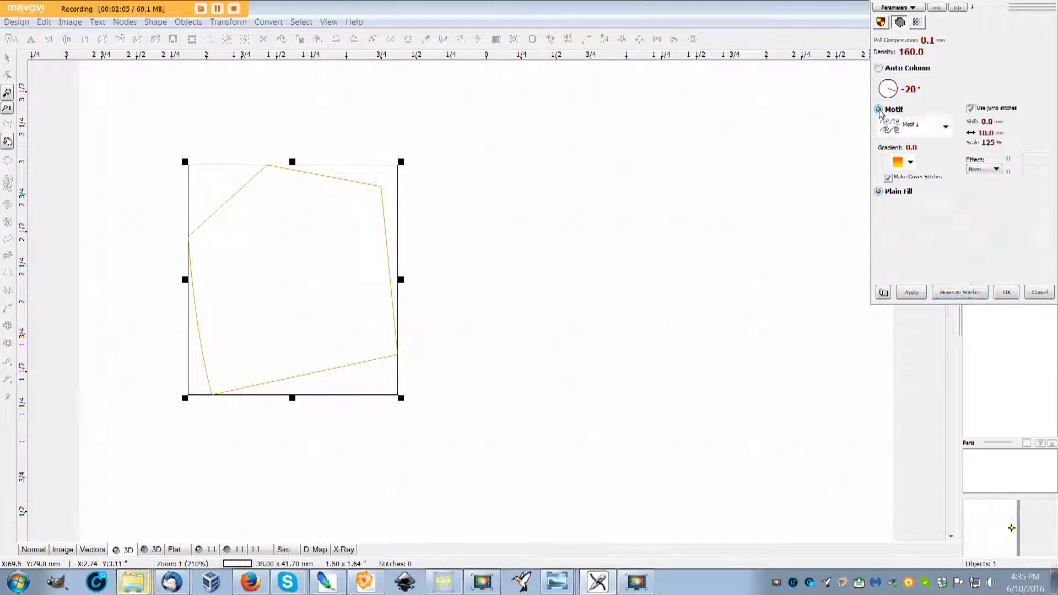
pyautogui.click(946, 127)
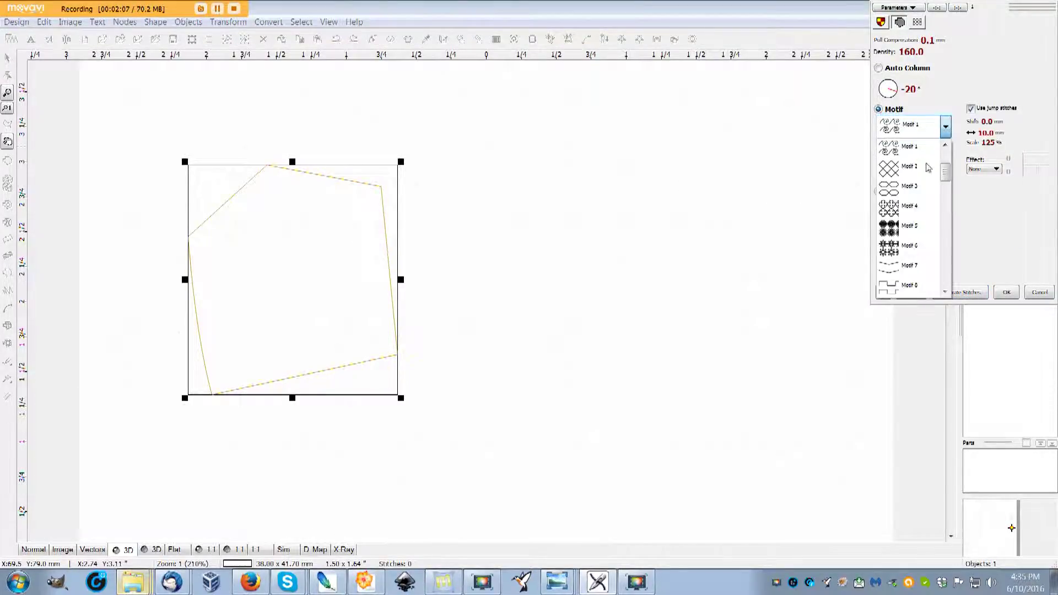
pyautogui.click(902, 216)
pyautogui.click(946, 295)
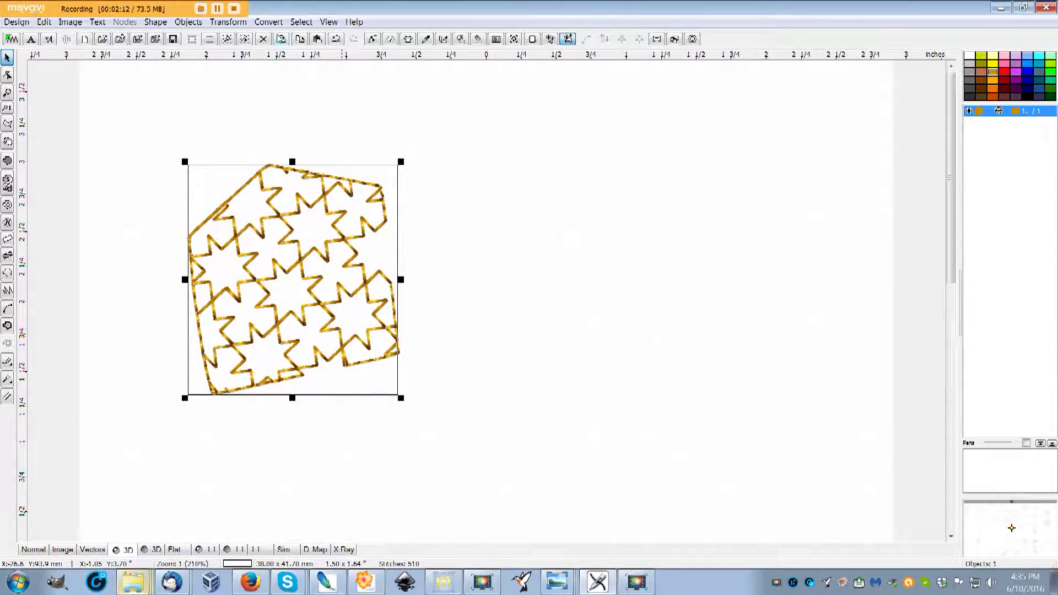
# - Create an outline around the motif fill with Auto Outliner, without arranging the elements into a compact outline
pyautogui.click(238, 23)
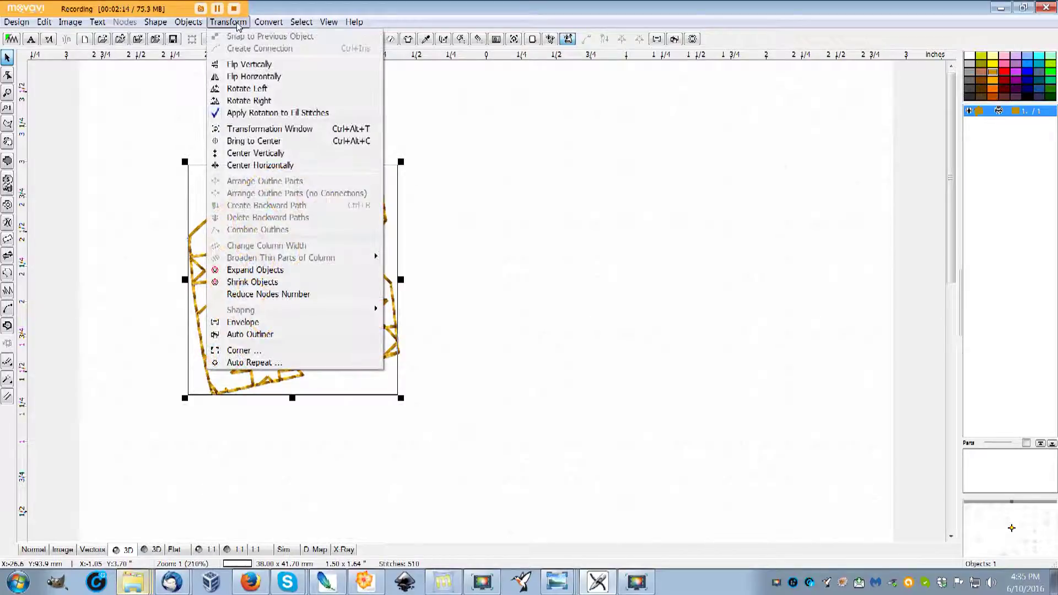
pyautogui.click(286, 337)
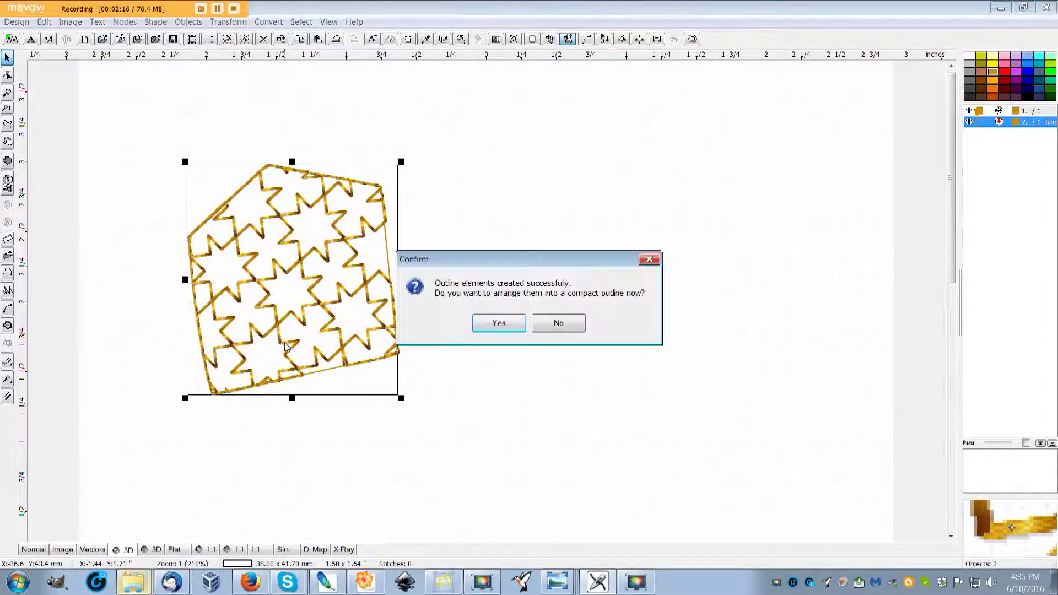
pyautogui.click(558, 324)
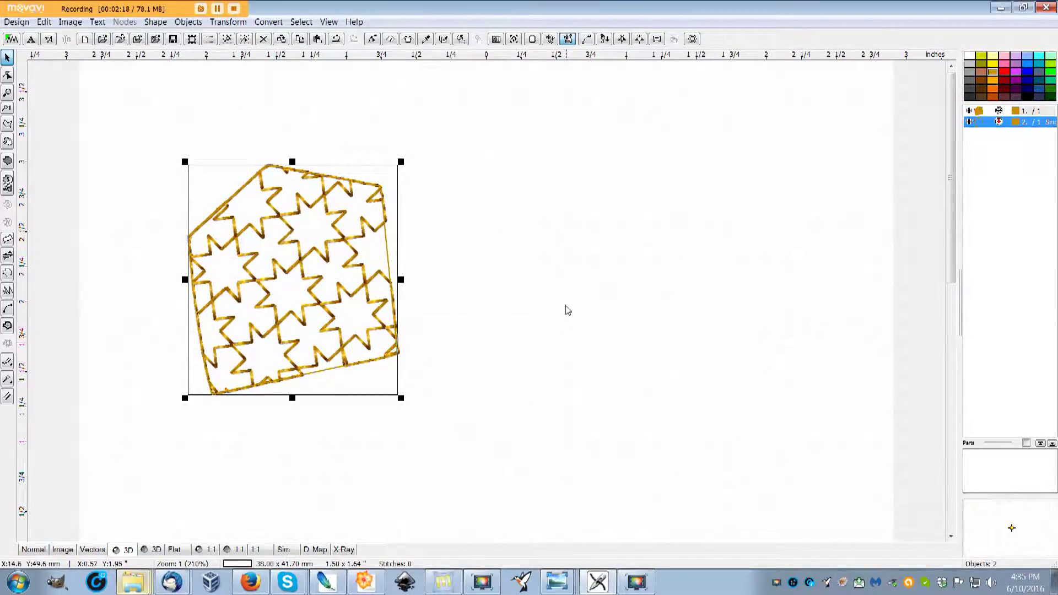
# - Set the new outline to satin stitches with a density of 3.6 and generate its stitches
pyautogui.rightClick(448, 309)
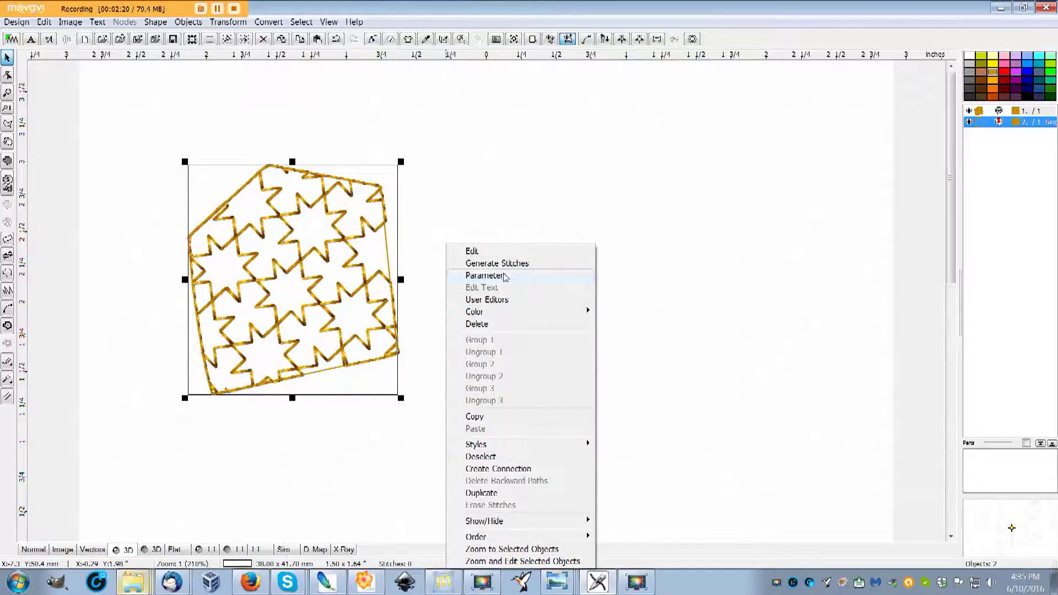
pyautogui.click(504, 275)
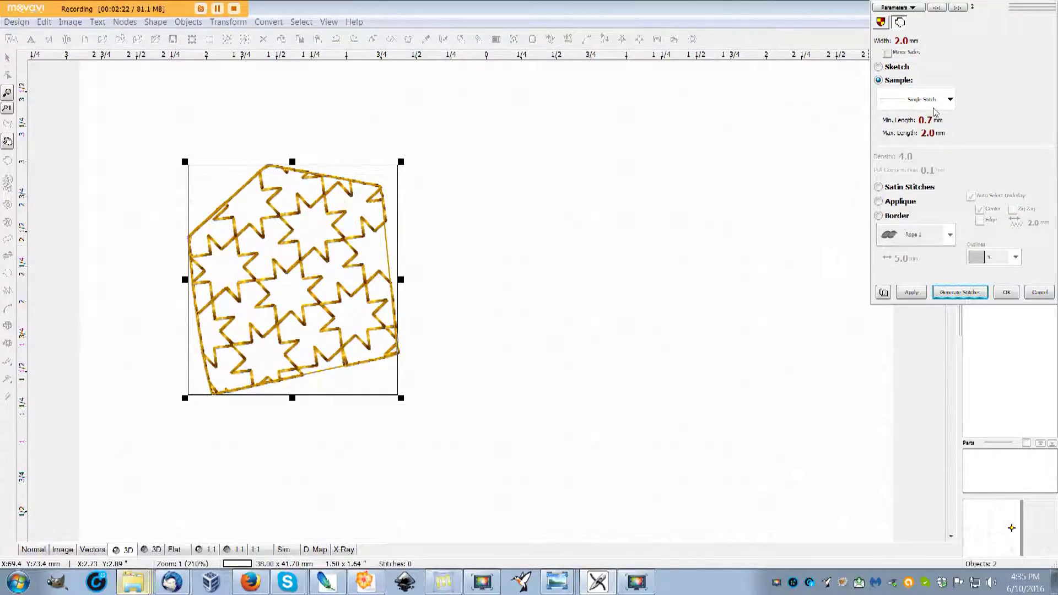
pyautogui.click(878, 188)
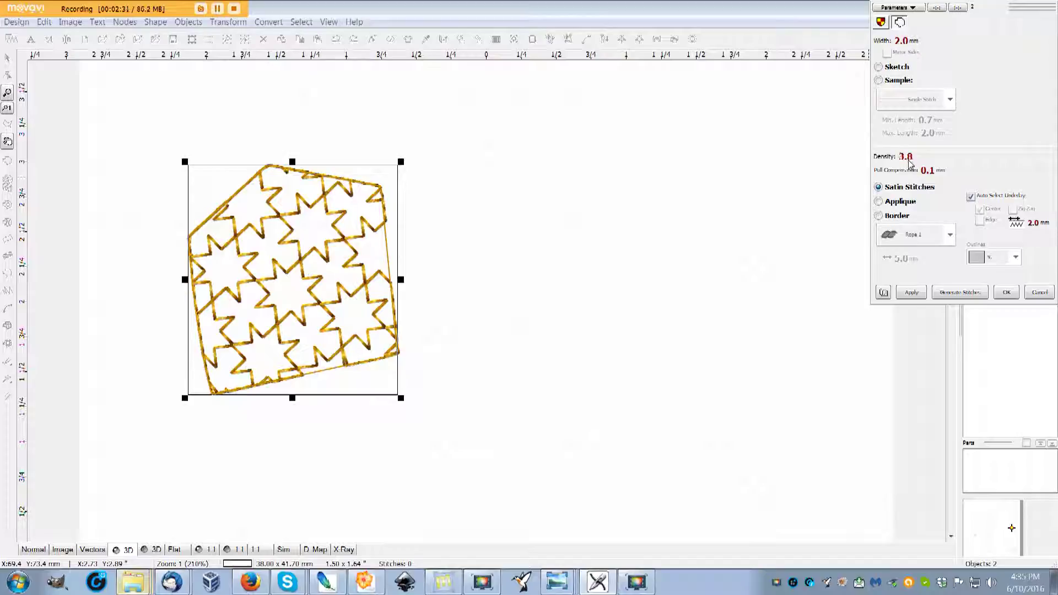
pyautogui.click(912, 292)
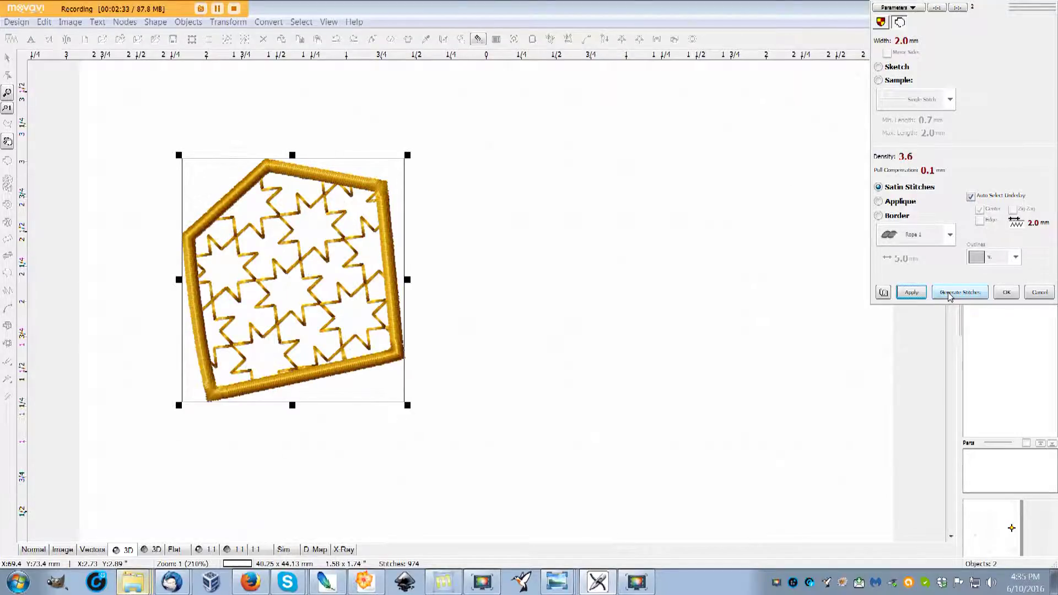
pyautogui.click(956, 293)
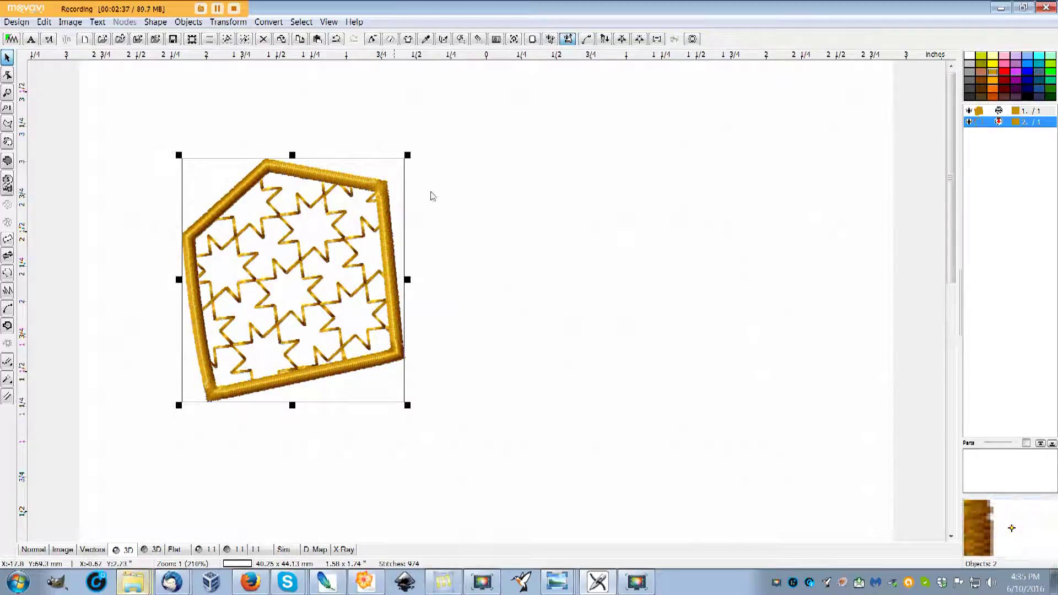
# - Change the fill object from motif to plain fill with the Fill 1 pattern and apply it
pyautogui.click(815, 177)
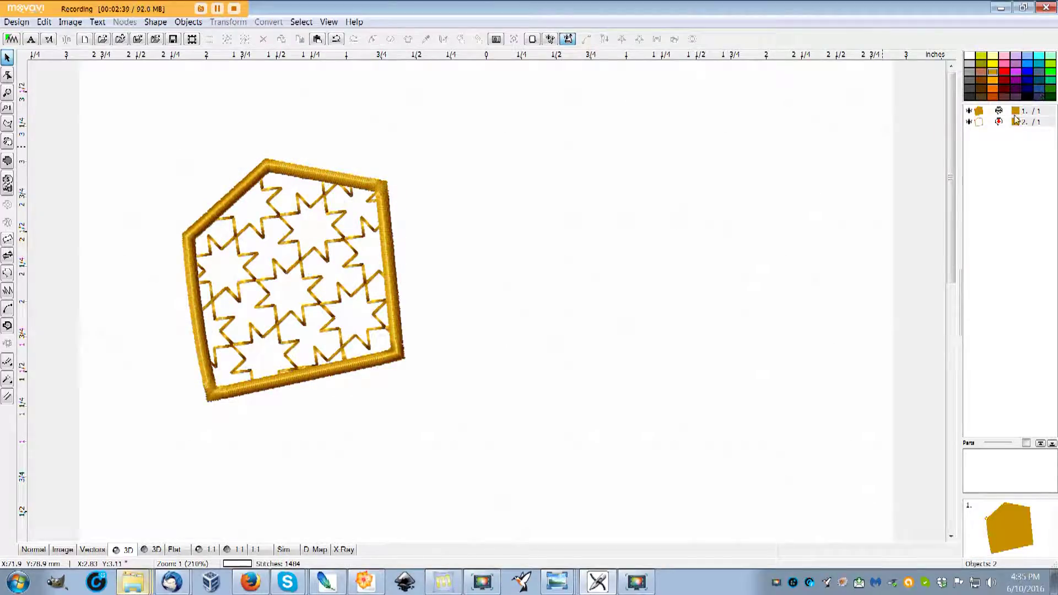
pyautogui.click(1017, 113)
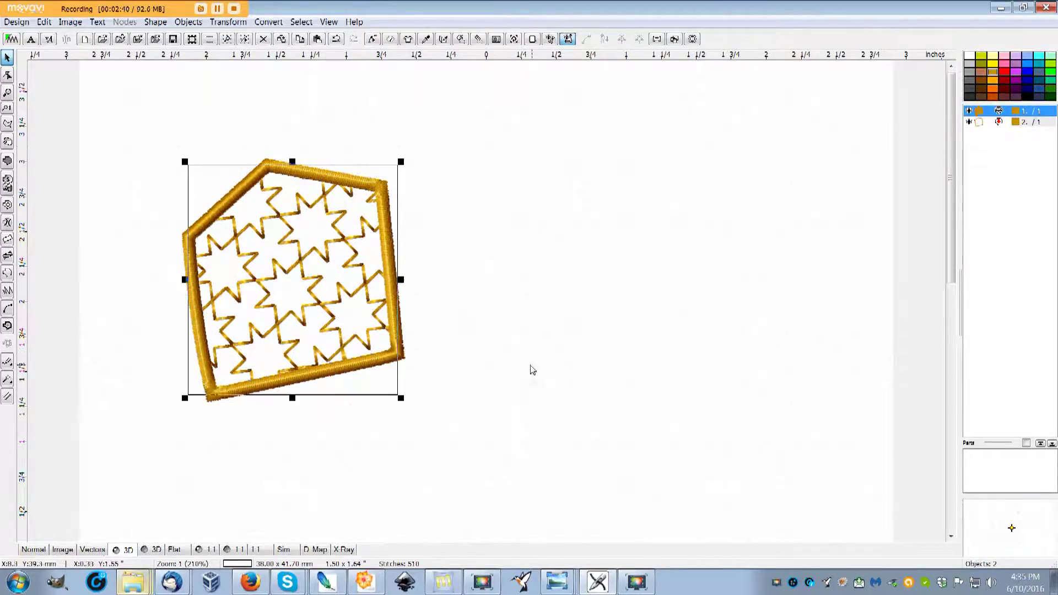
pyautogui.rightClick(612, 342)
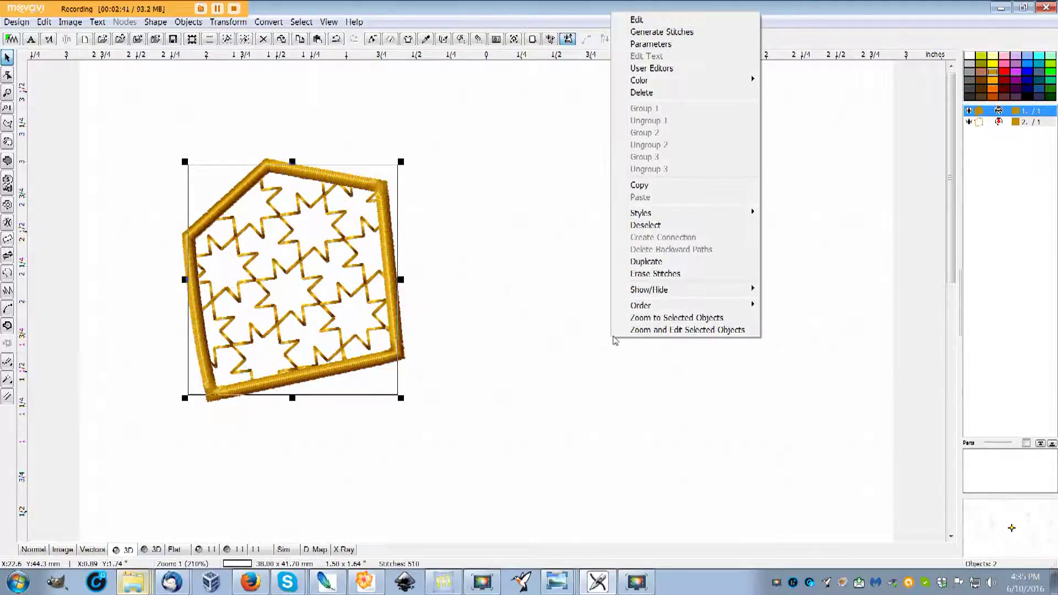
pyautogui.click(653, 48)
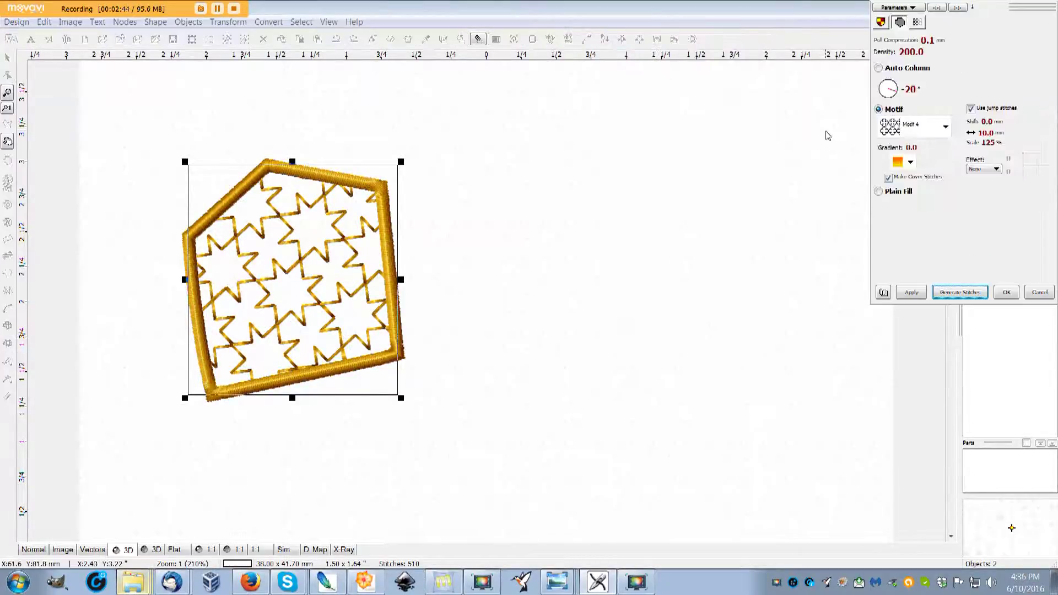
pyautogui.click(946, 127)
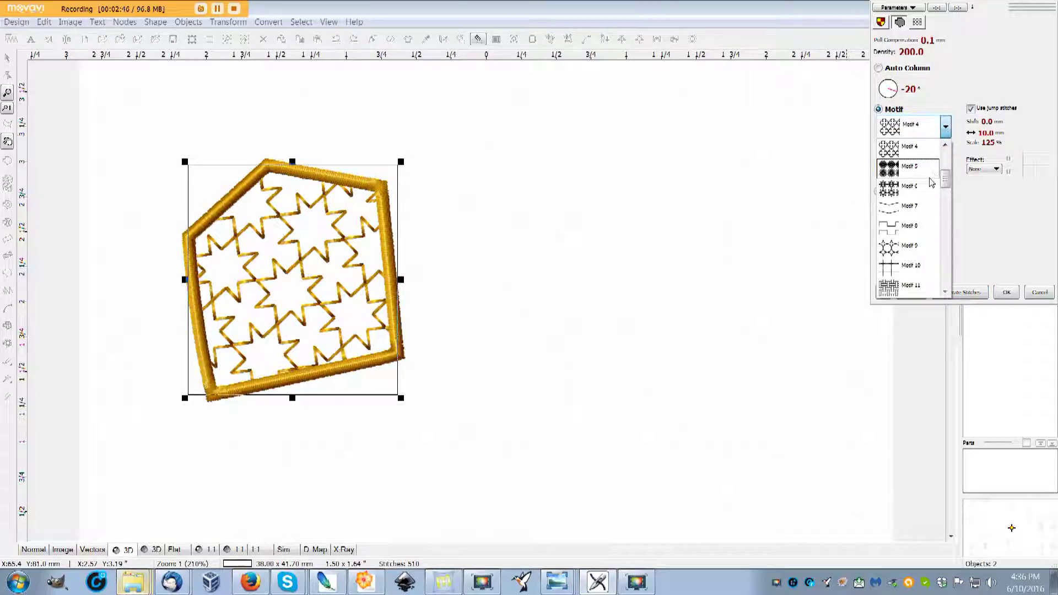
pyautogui.click(973, 215)
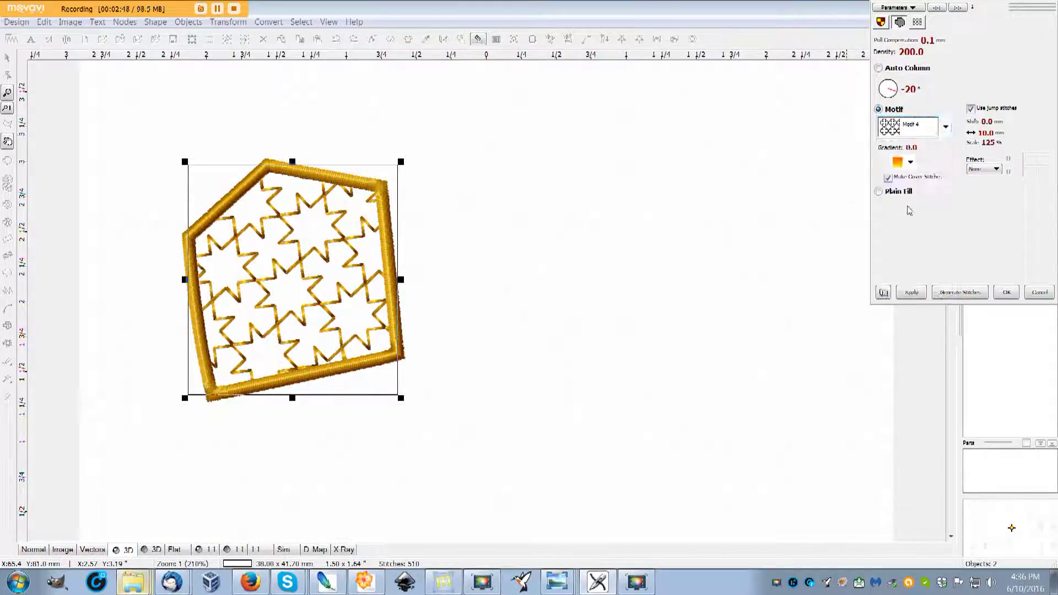
pyautogui.click(879, 193)
pyautogui.click(946, 209)
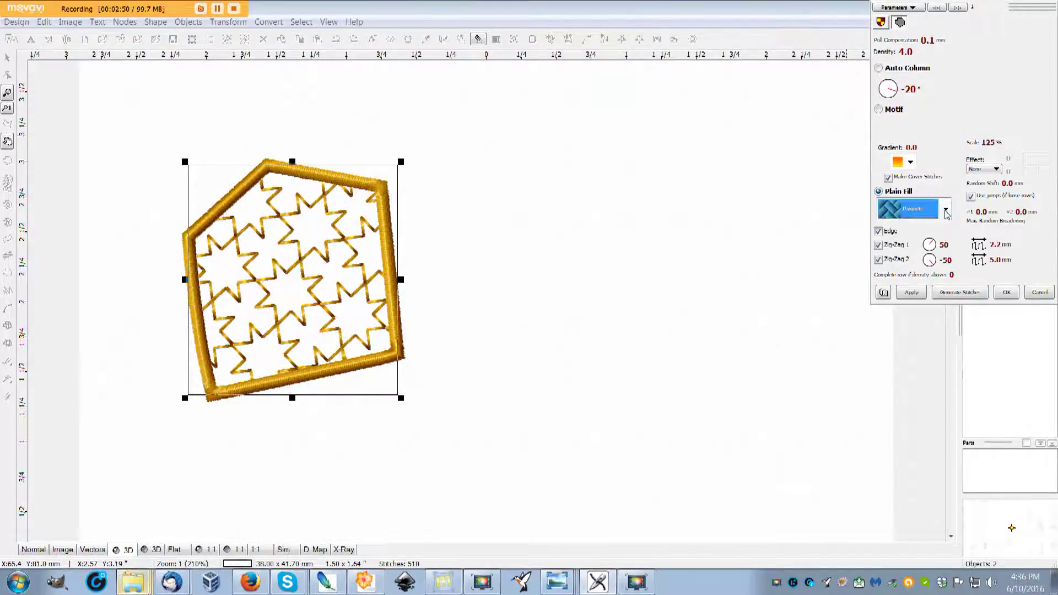
pyautogui.scroll(-5, 946, 292)
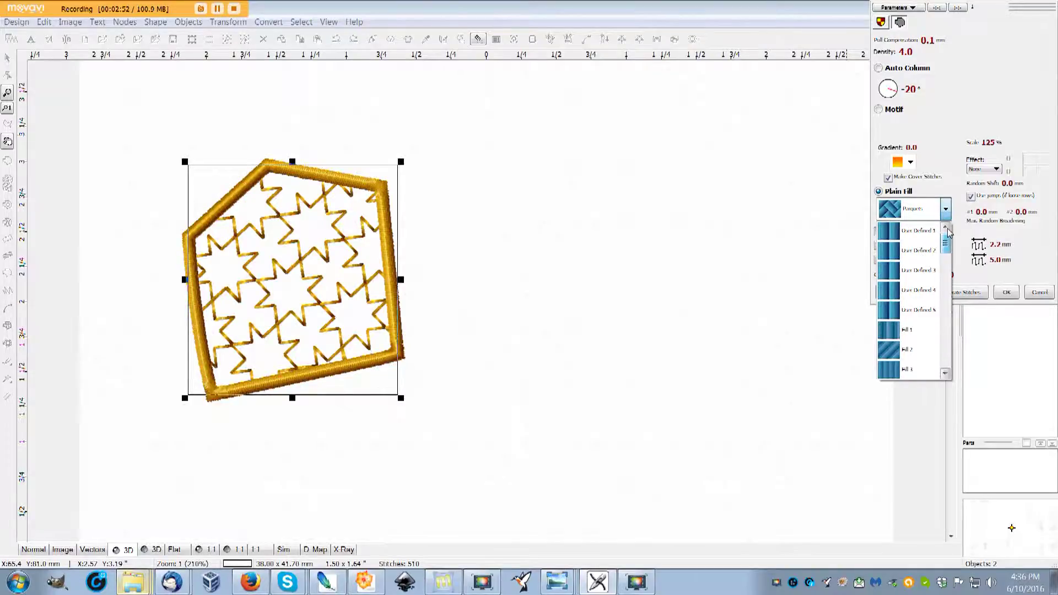
pyautogui.click(888, 336)
pyautogui.click(912, 292)
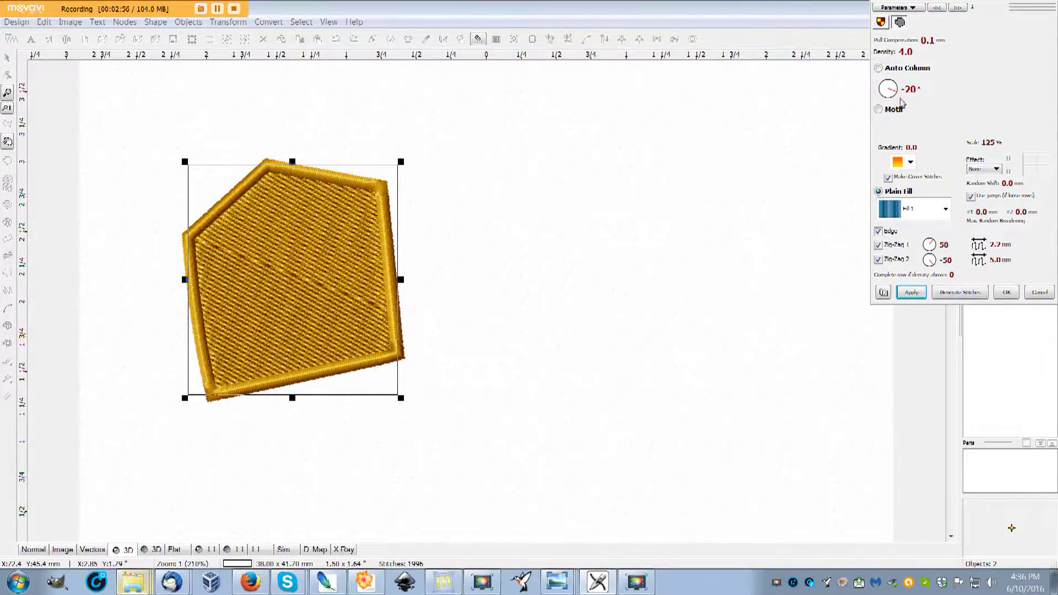
# - Change the plain fill's stitch angle so its rows slope upward to the right, and regenerate its stitches
pyautogui.click(911, 293)
pyautogui.click(959, 293)
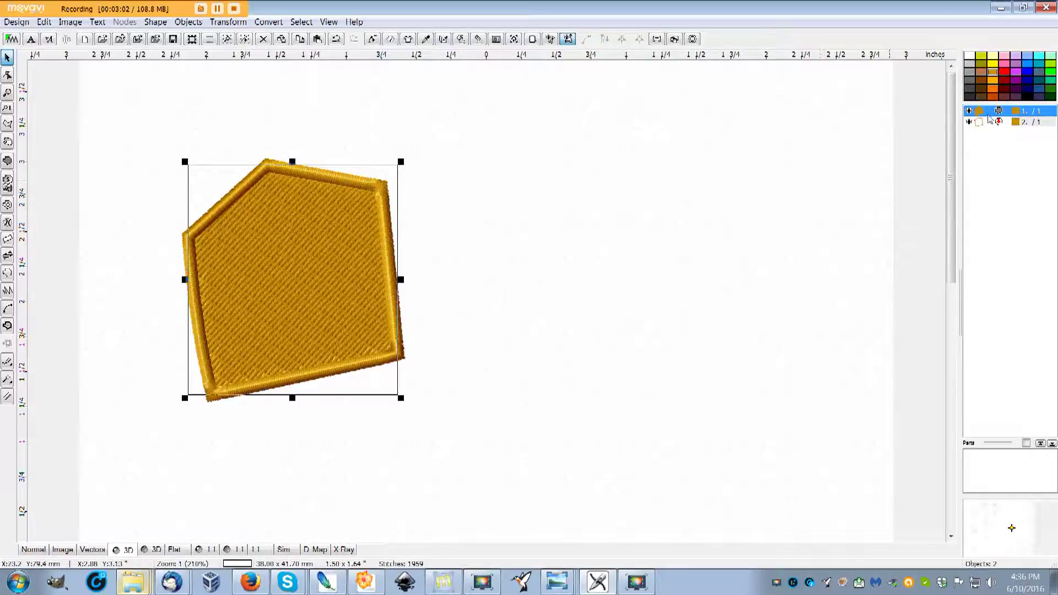
# - Select the satin outline object and change its thread color to red
pyautogui.press('Tab')
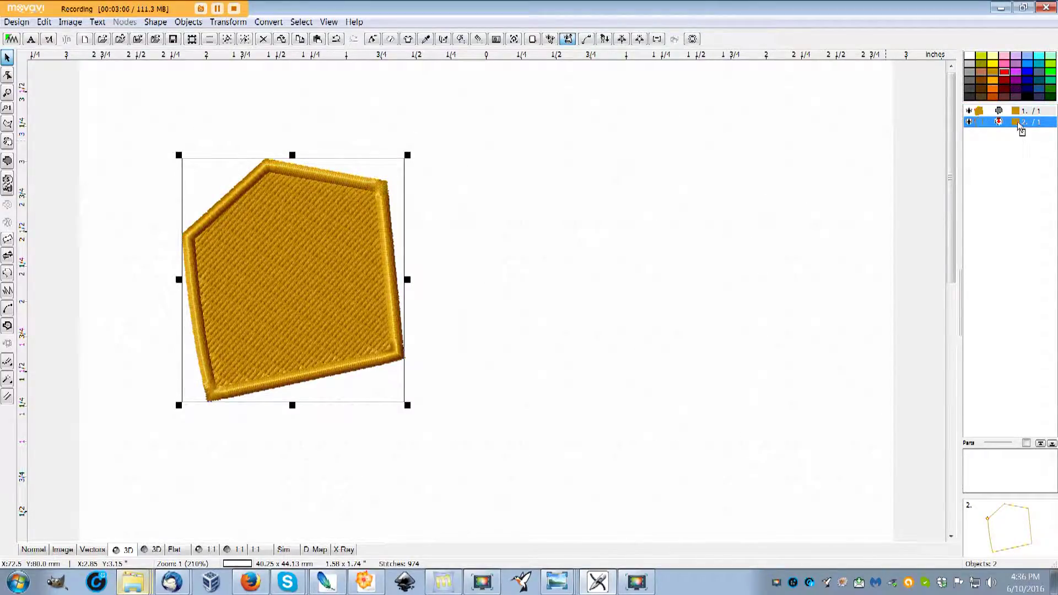
pyautogui.moveTo(1021, 129); pyautogui.dragTo(1019, 127)
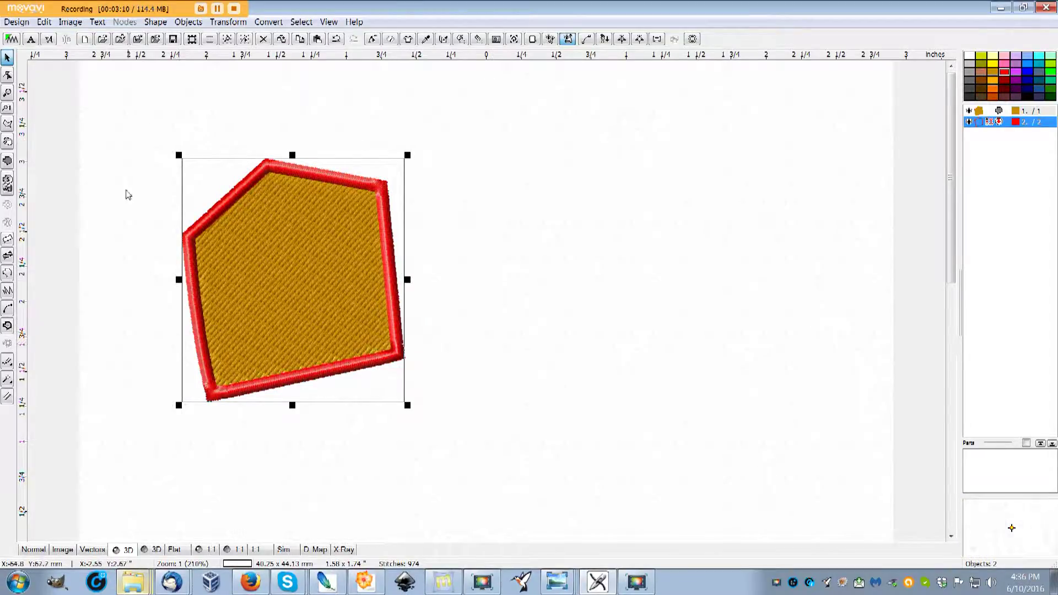
pyautogui.click(17, 22)
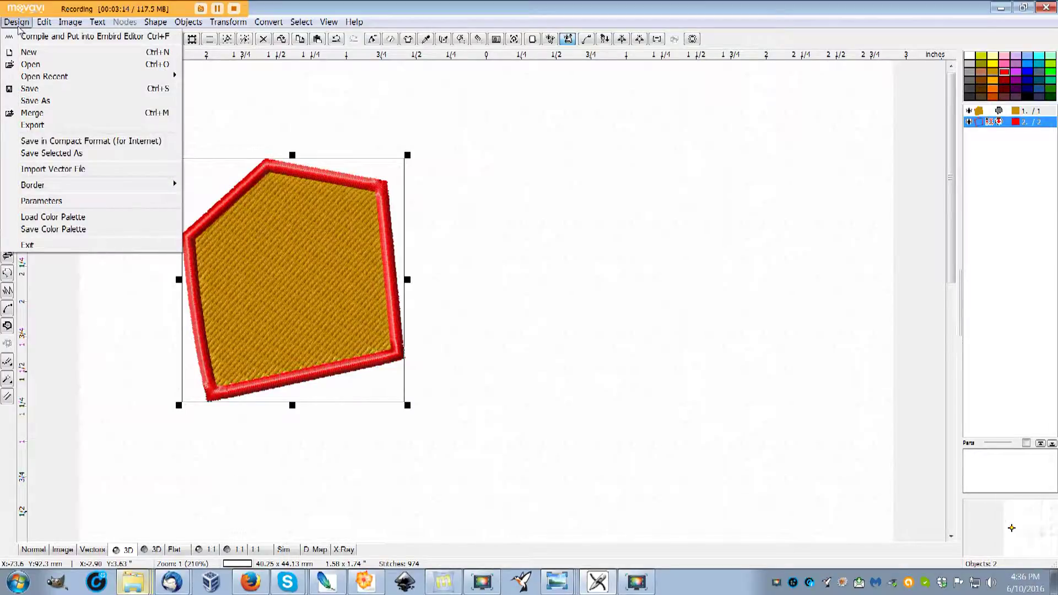
pyautogui.click(240, 115)
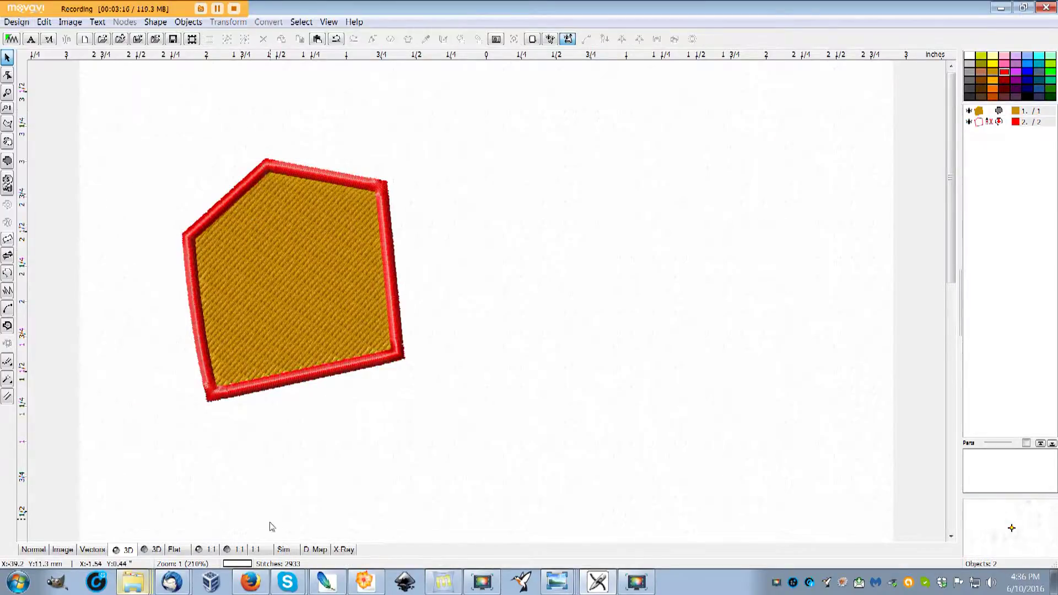
pyautogui.click(637, 582)
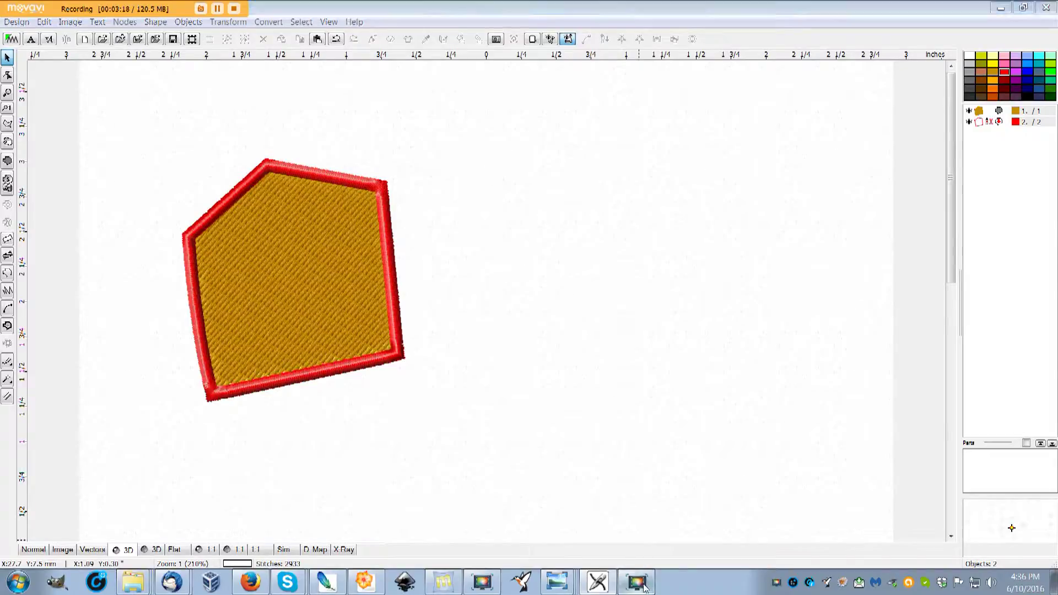